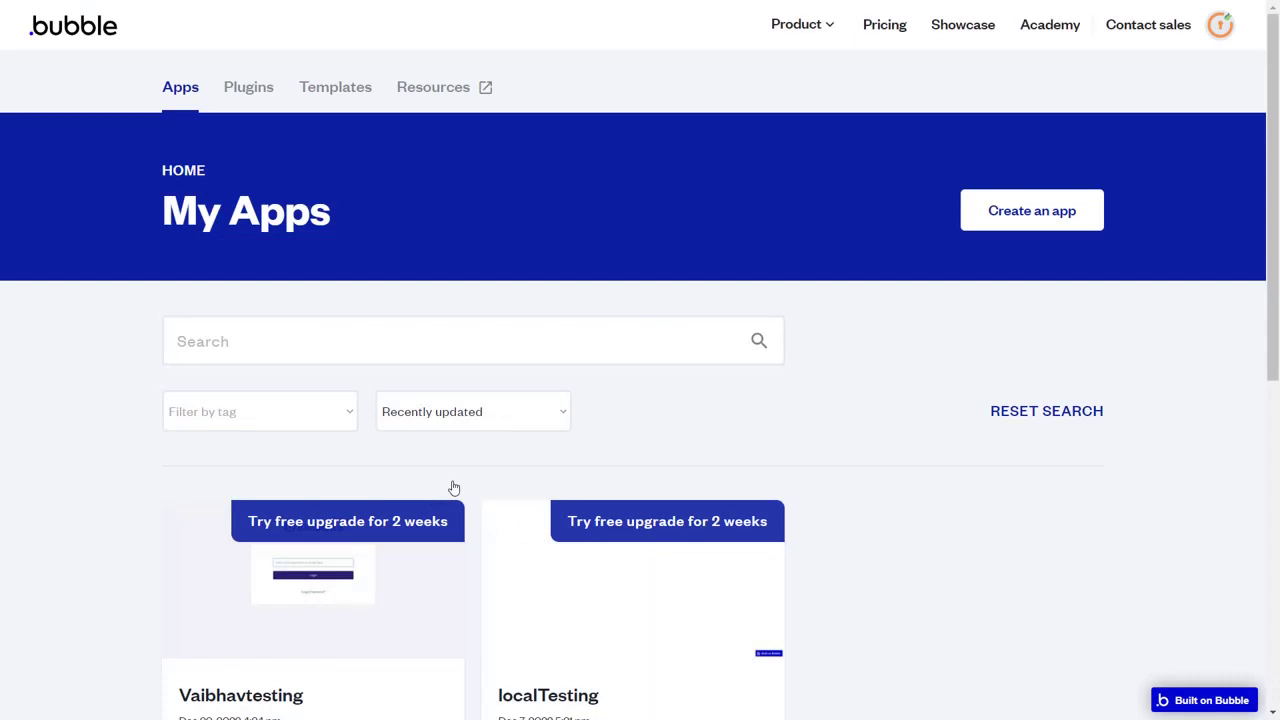
Create the app miniOrangeTesting123 and skip the setup assistant to reach its editor.
left_click(1056, 220)
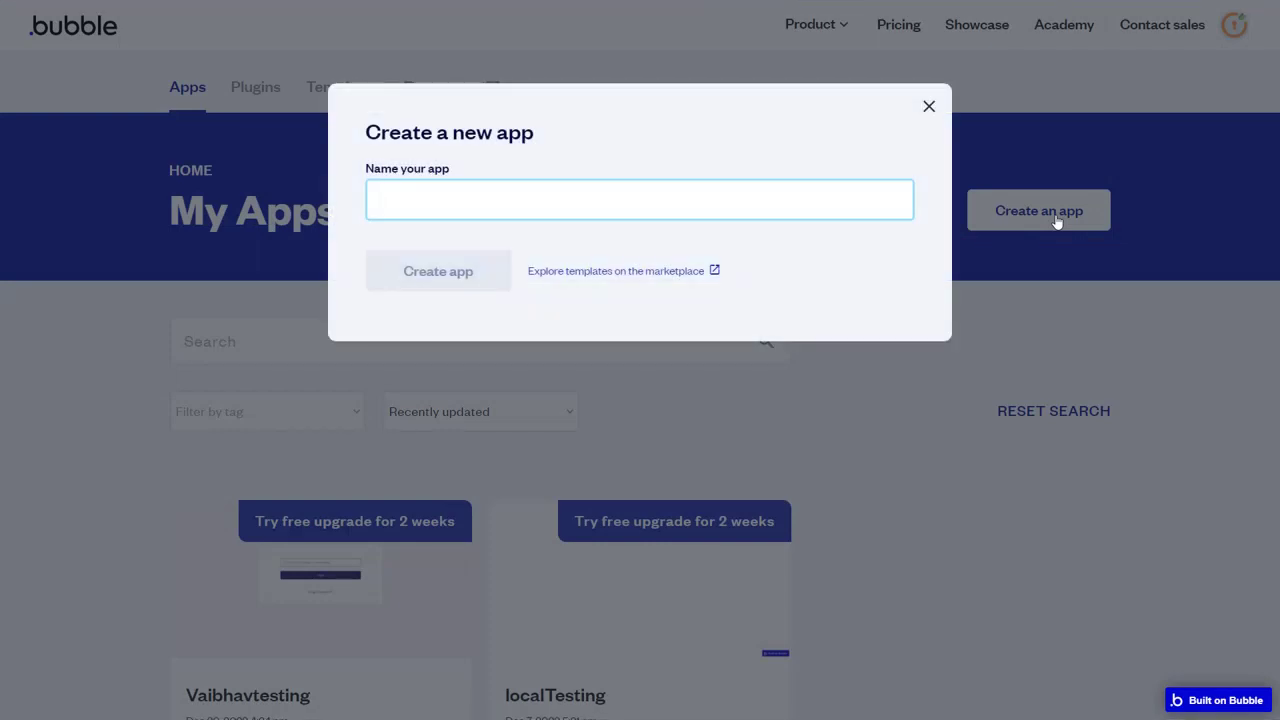
type("miniOrangeTesting123")
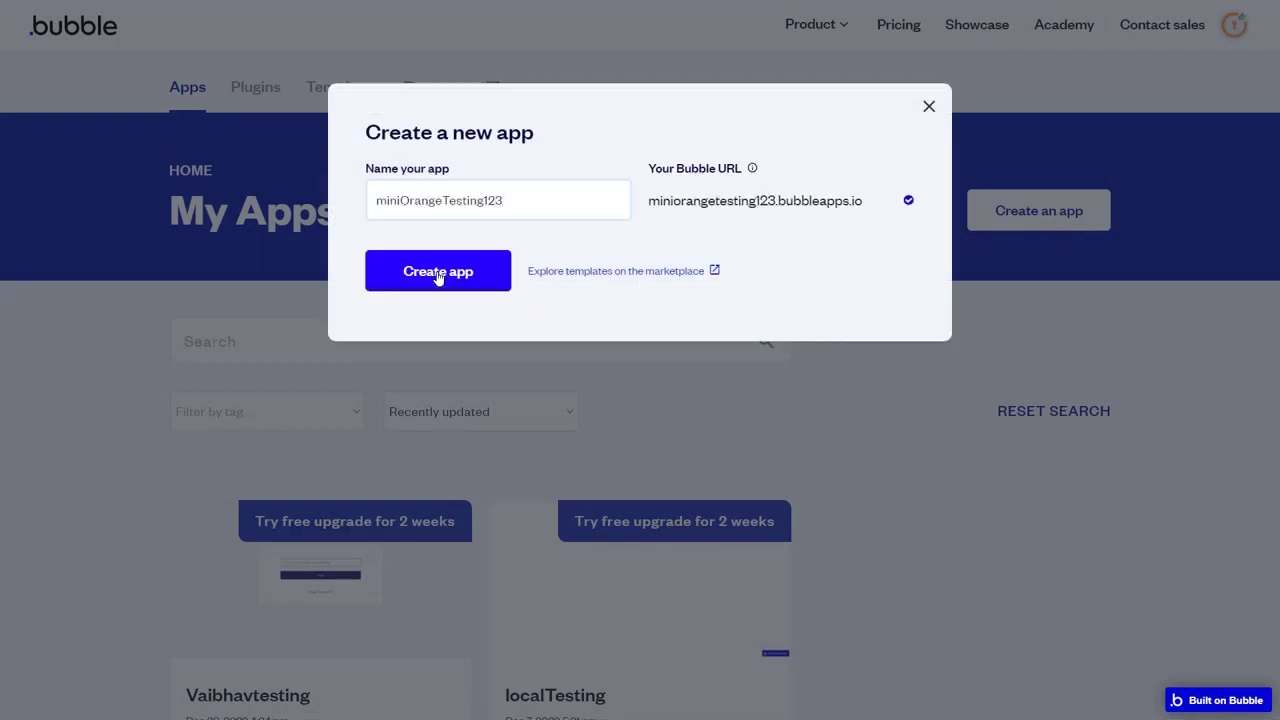
left_click(438, 272)
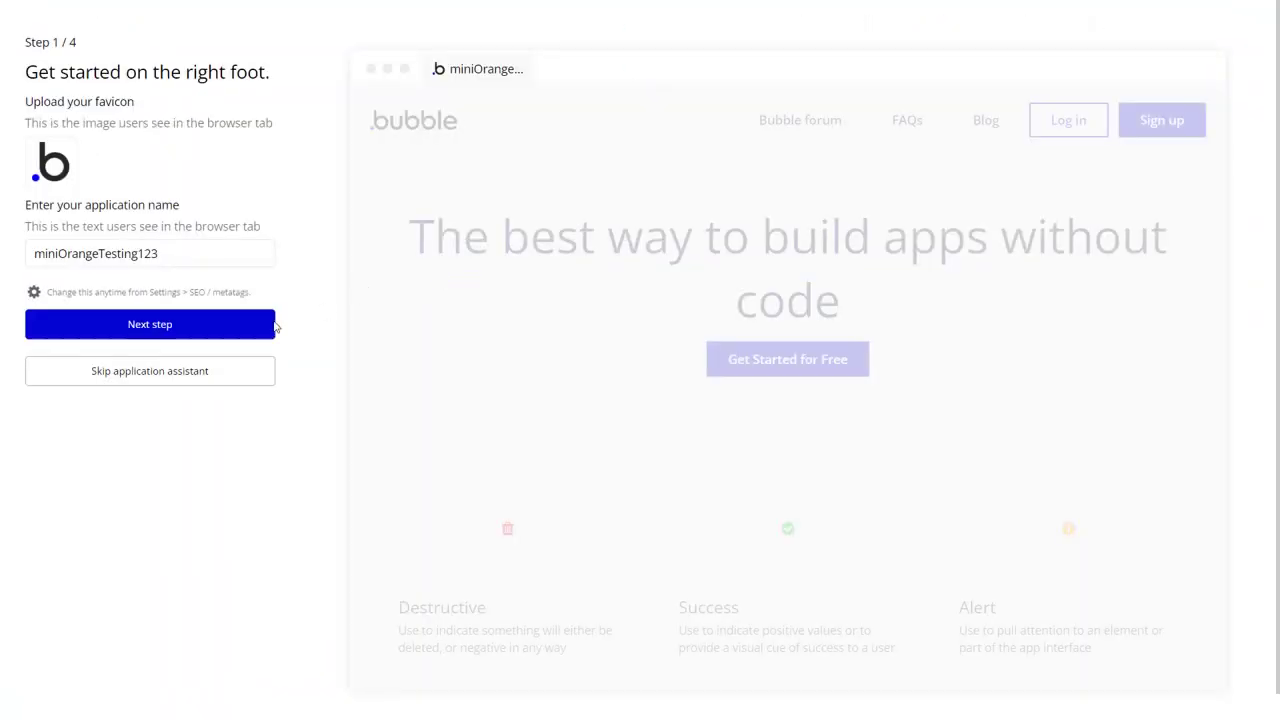
left_click(149, 370)
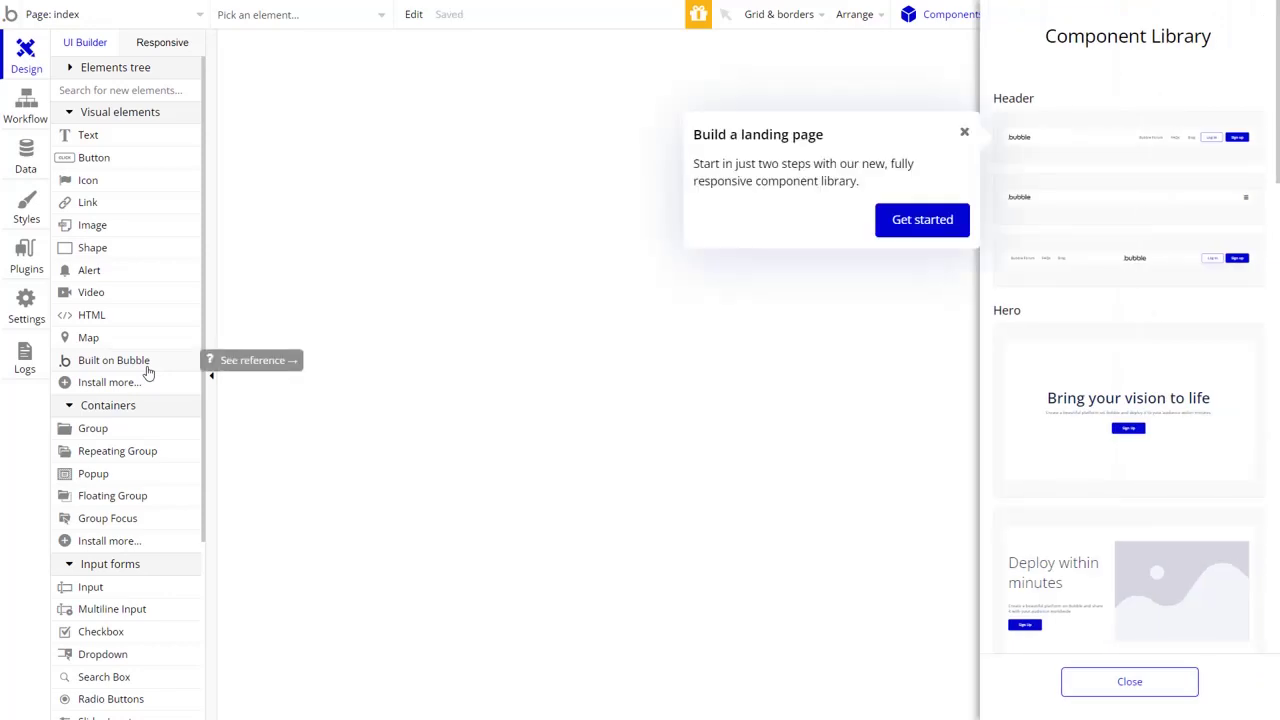
Install the free Single Sign-On (SSO) Login plugin, found by searching 'single'.
left_click(25, 262)
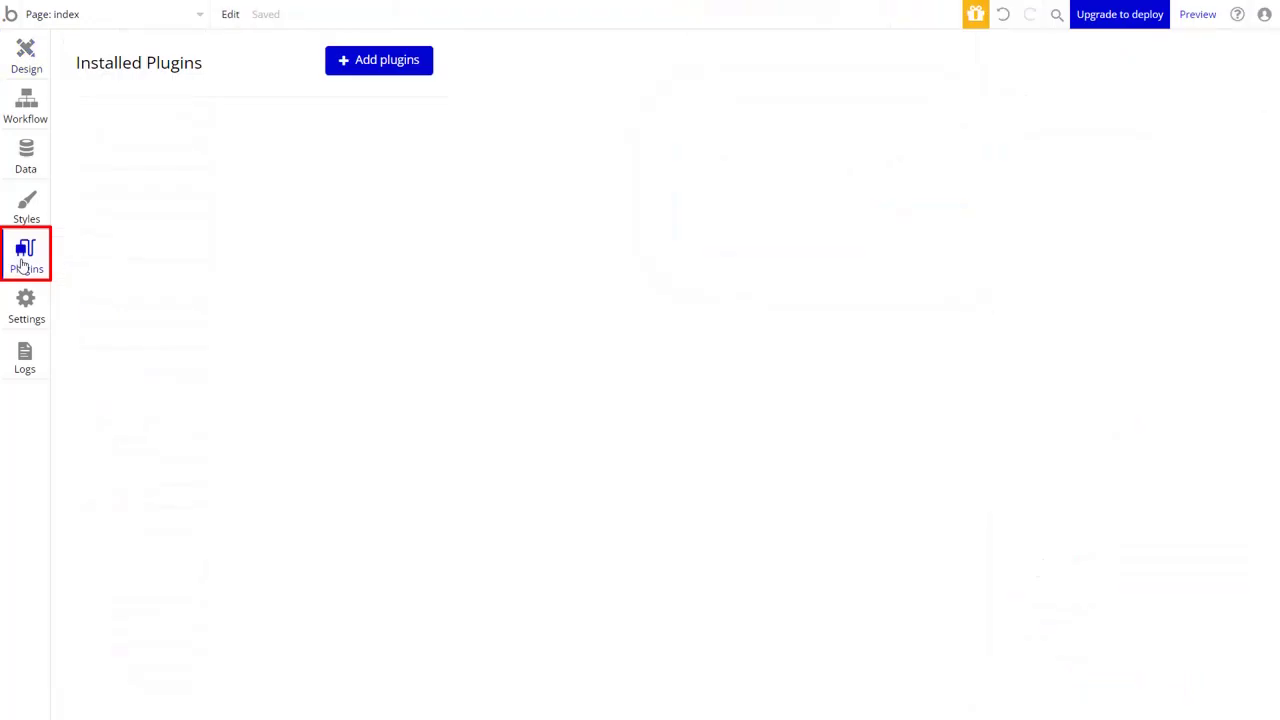
left_click(386, 68)
type("s")
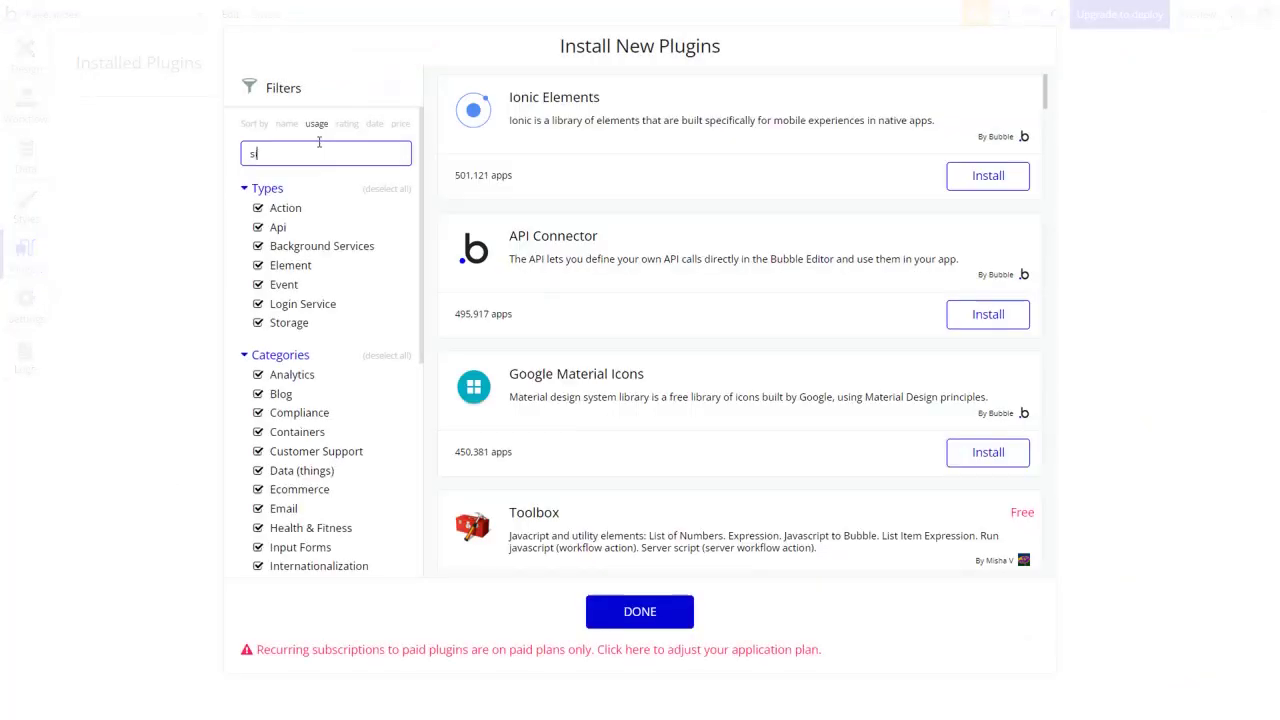
type("ingle")
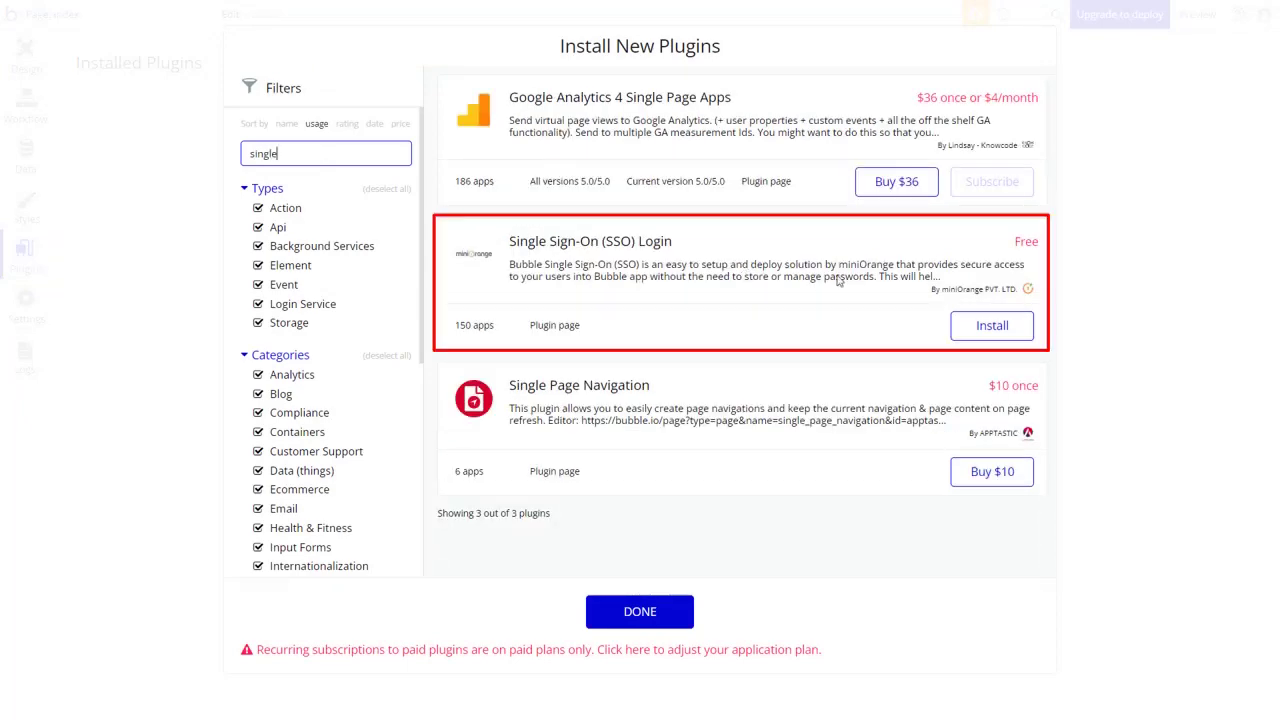
left_click(990, 328)
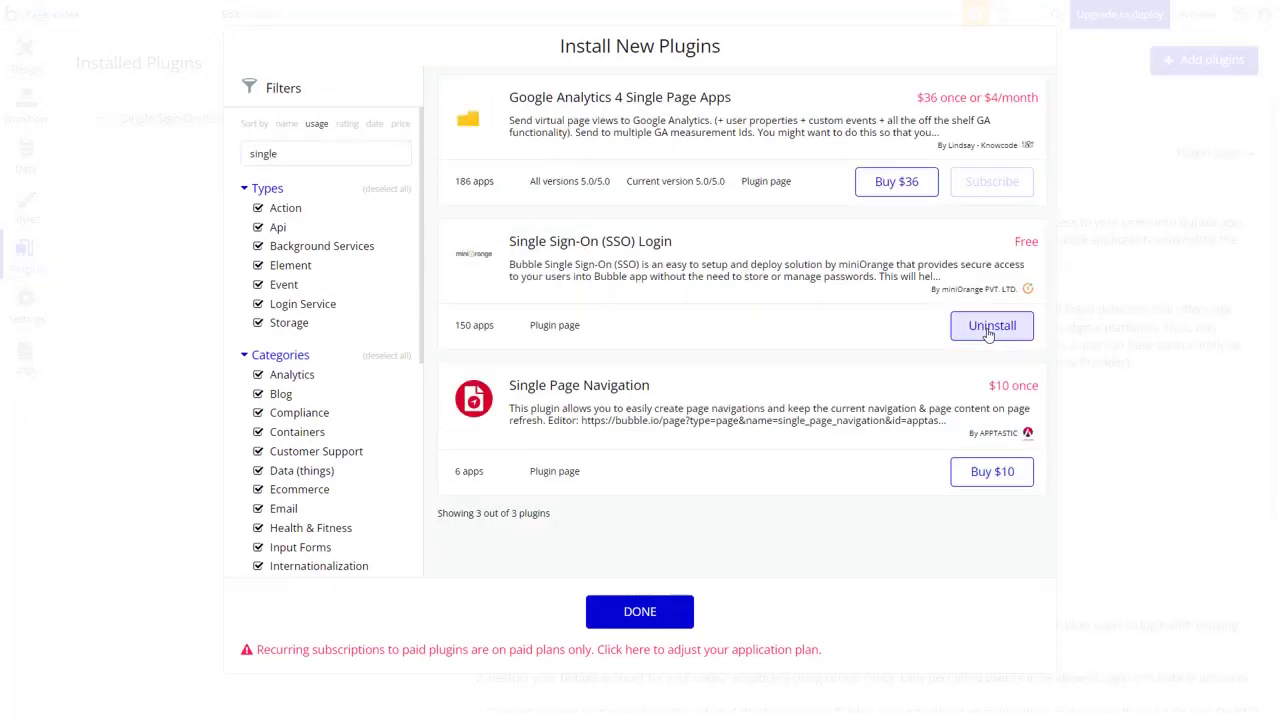
left_click(645, 616)
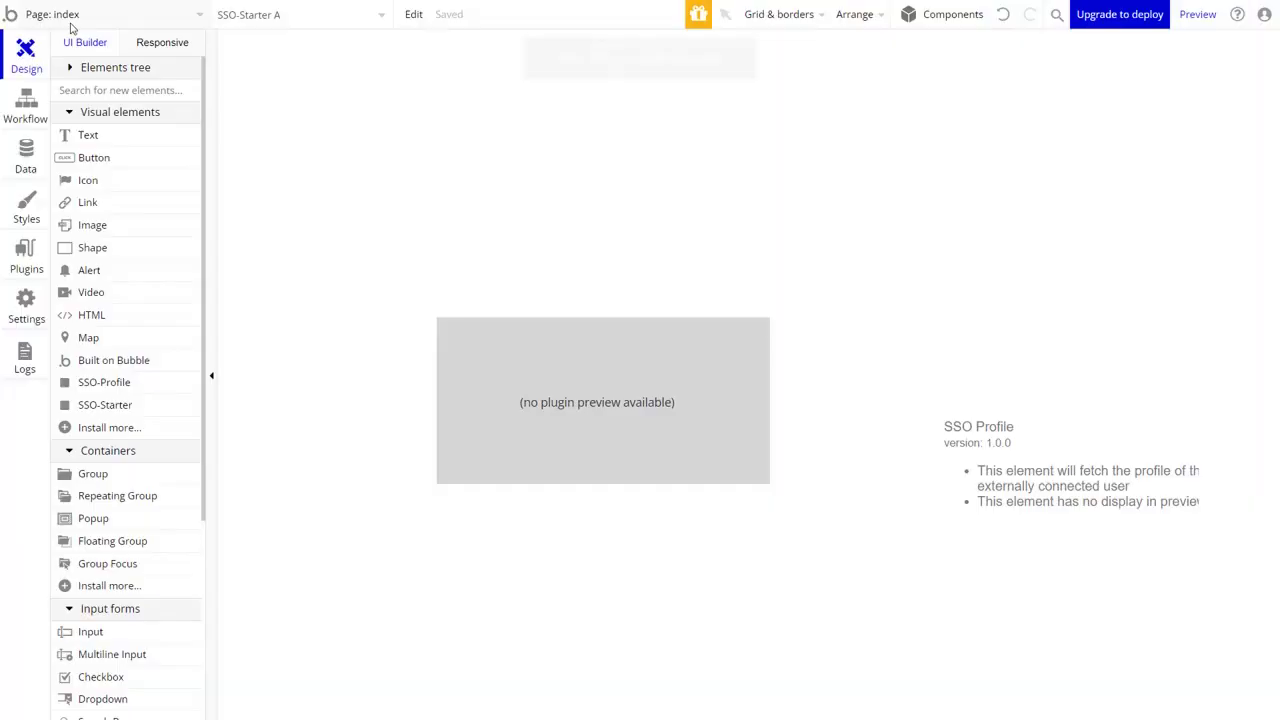
Create a page named sso and drop SSO-Profile and SSO-Starter elements onto it.
left_click(66, 24)
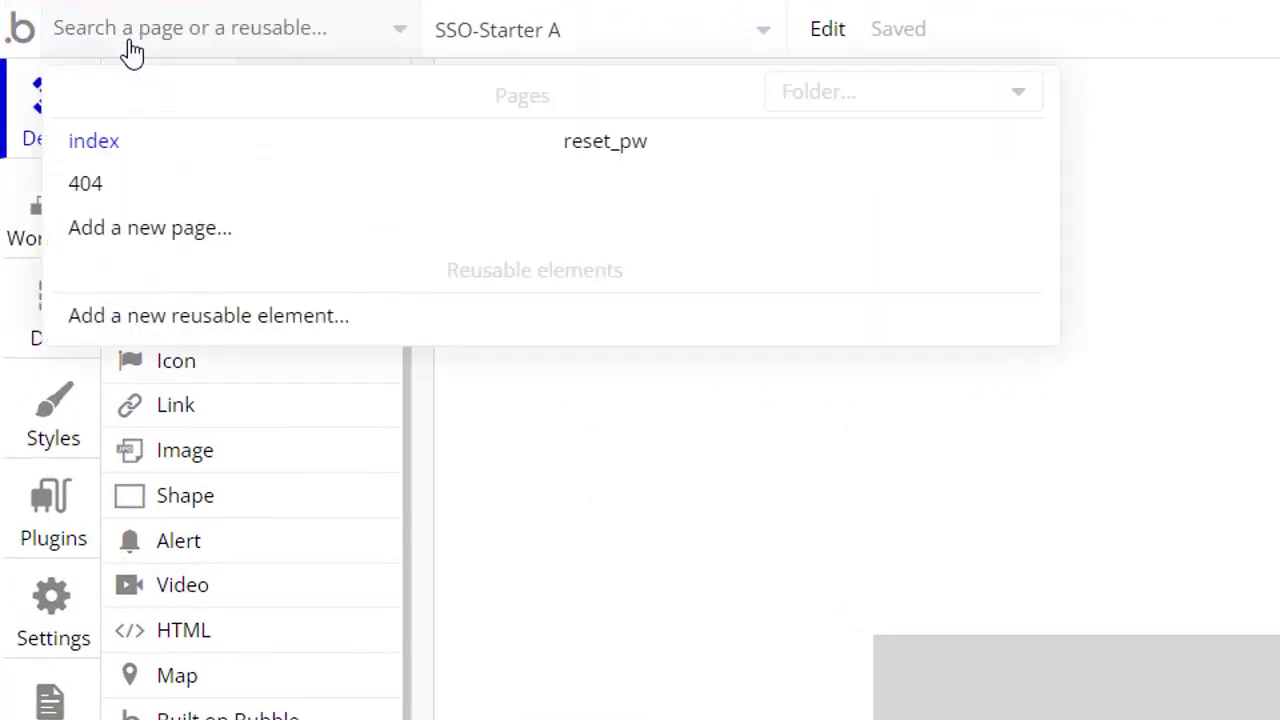
left_click(205, 229)
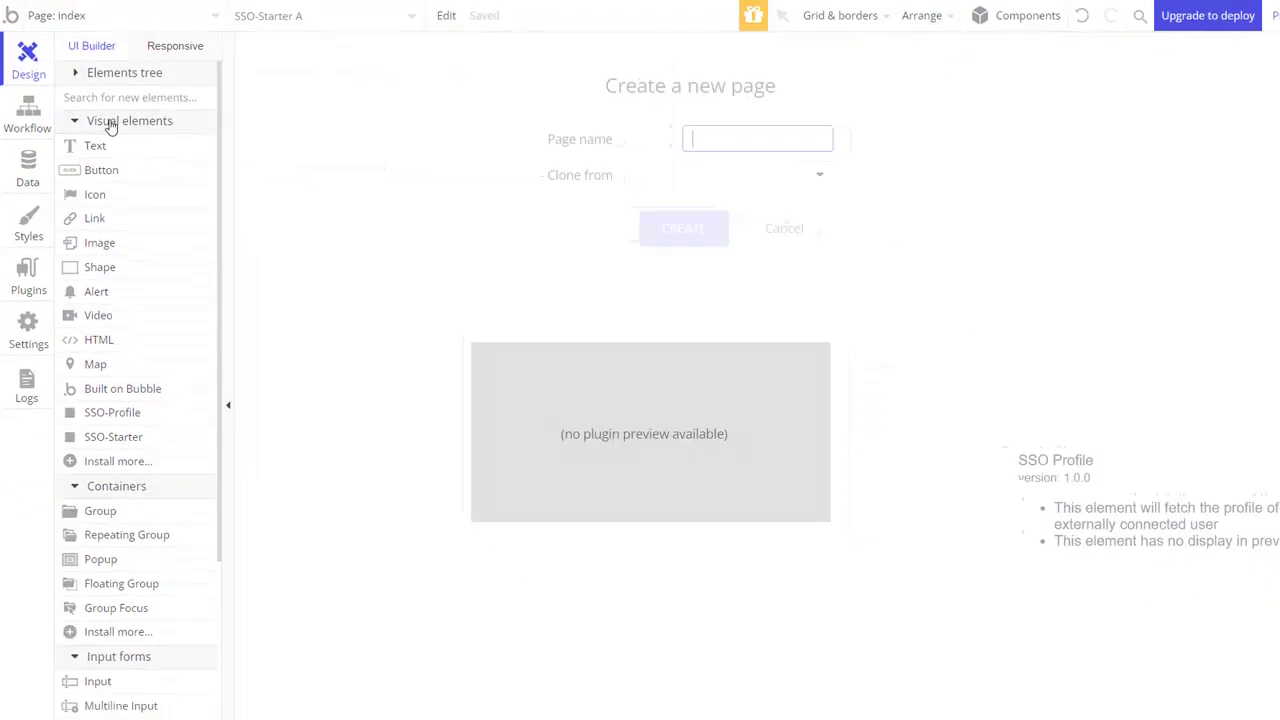
type("sso")
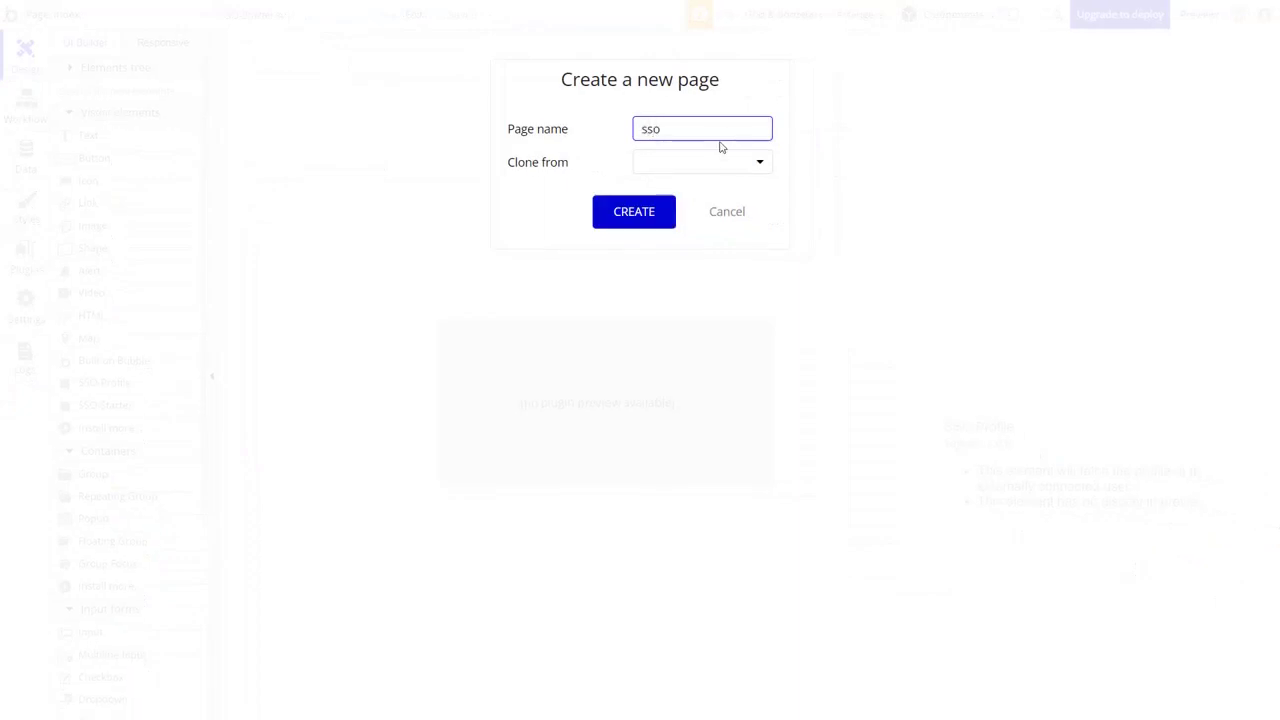
left_click(628, 220)
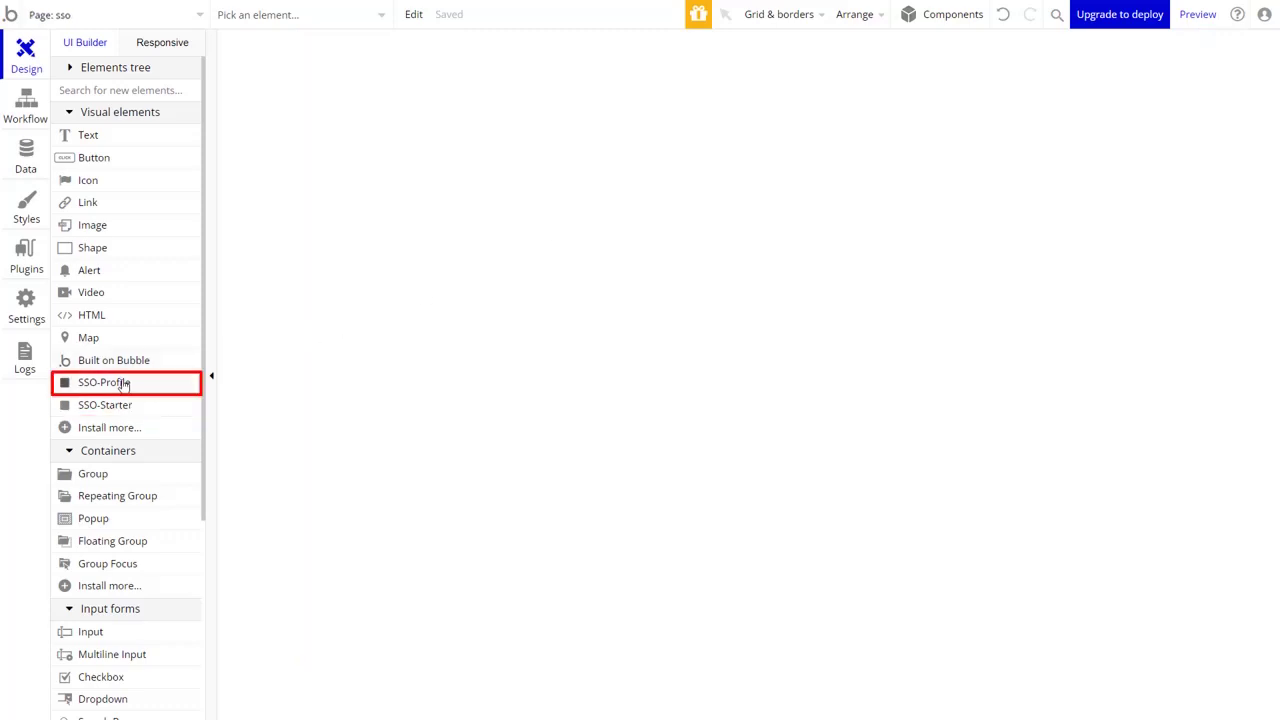
left_click_drag(125, 384, 397, 114)
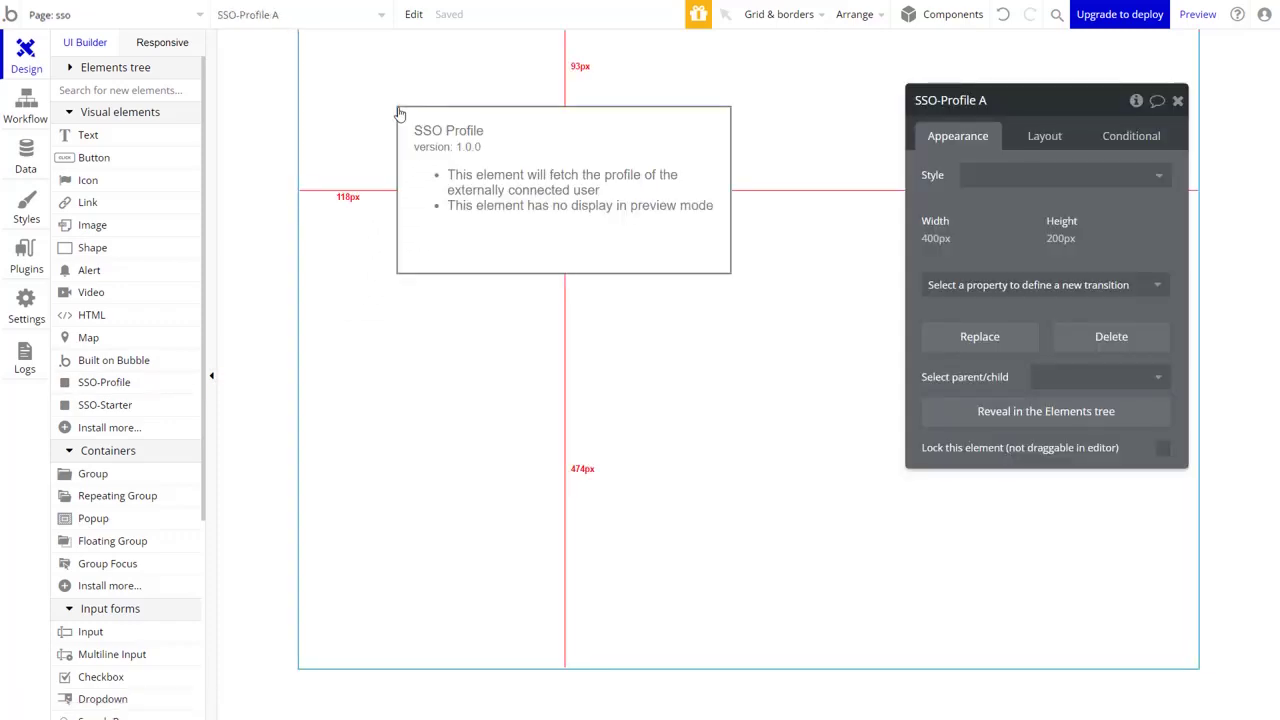
left_click_drag(168, 406, 424, 284)
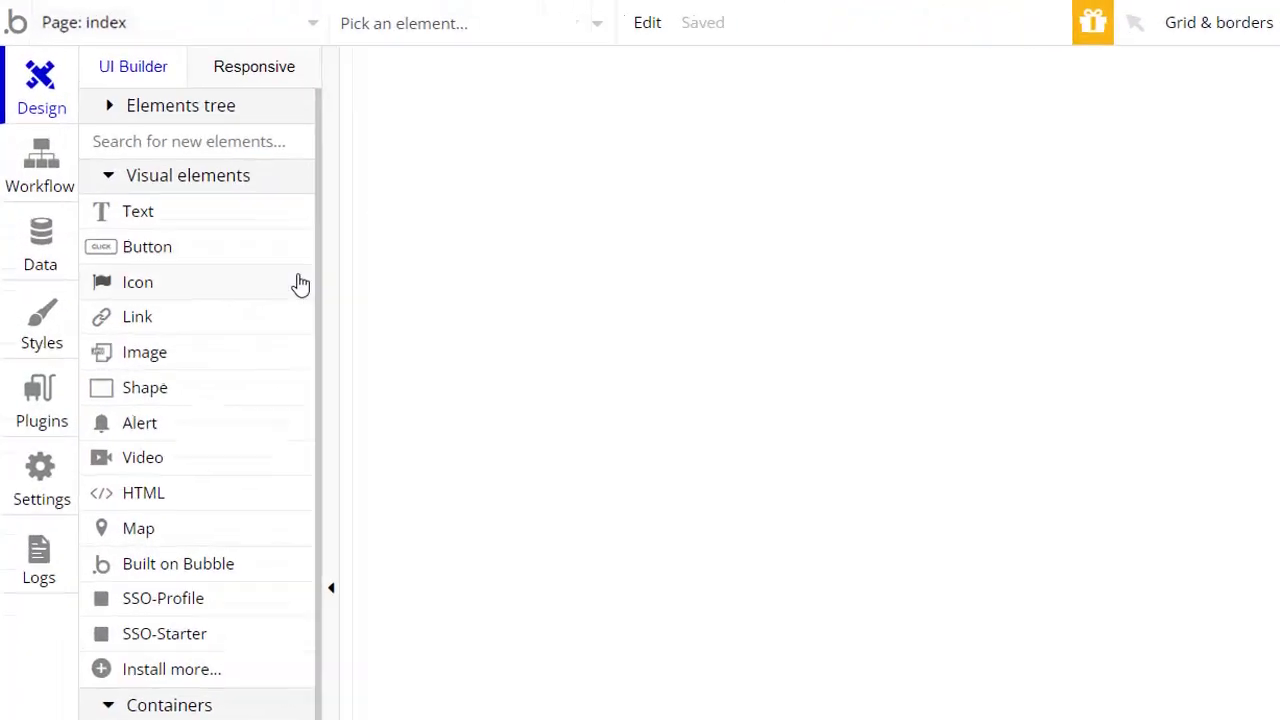
left_click_drag(313, 288, 970, 512)
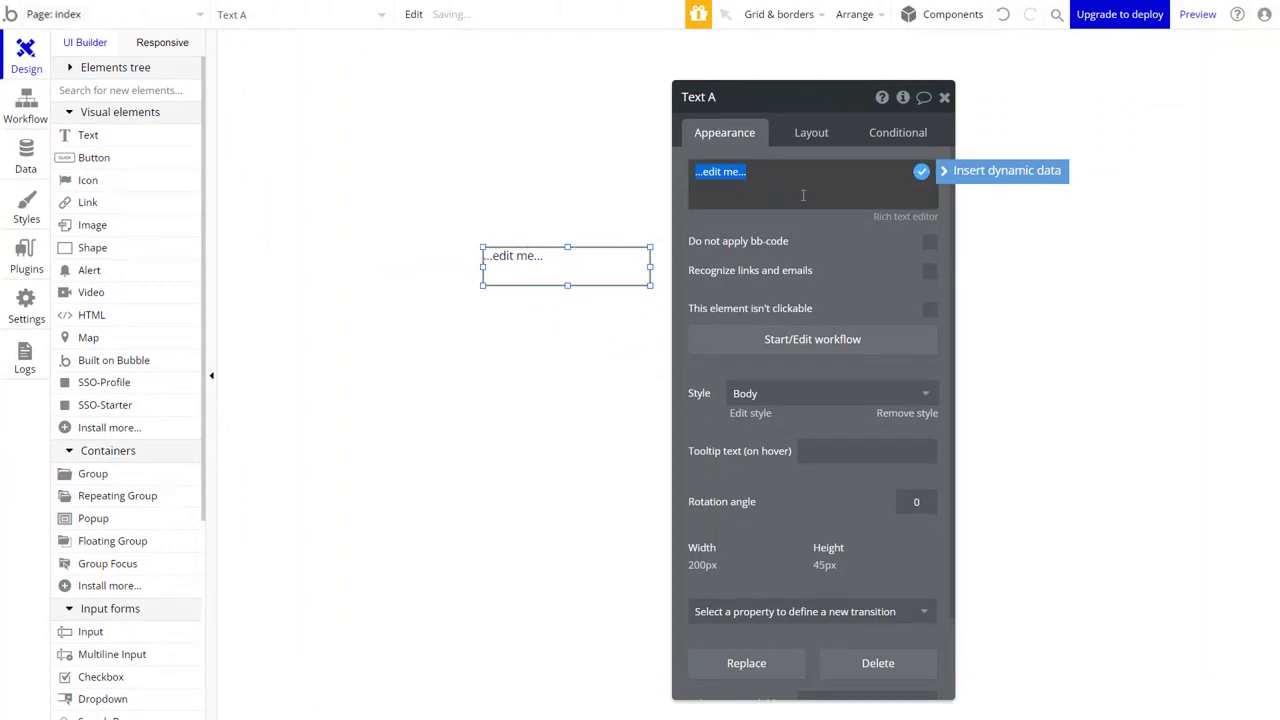
left_click(948, 172)
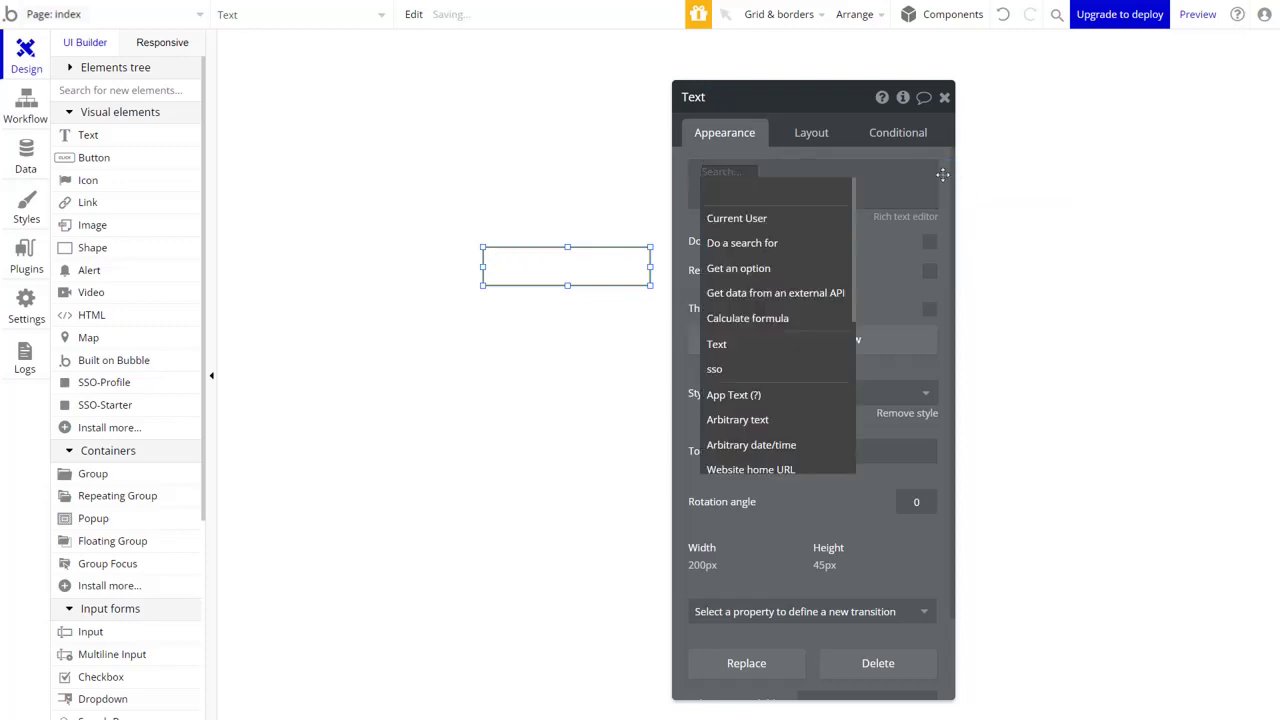
left_click(831, 218)
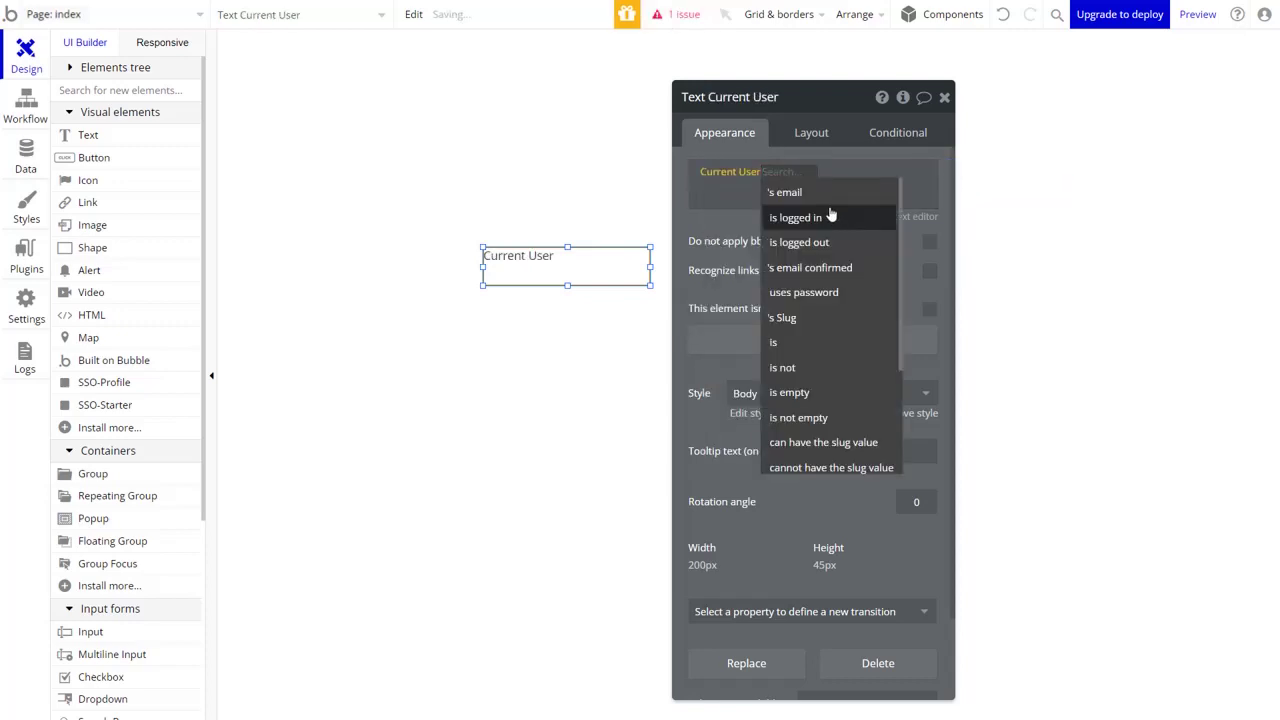
left_click(829, 197)
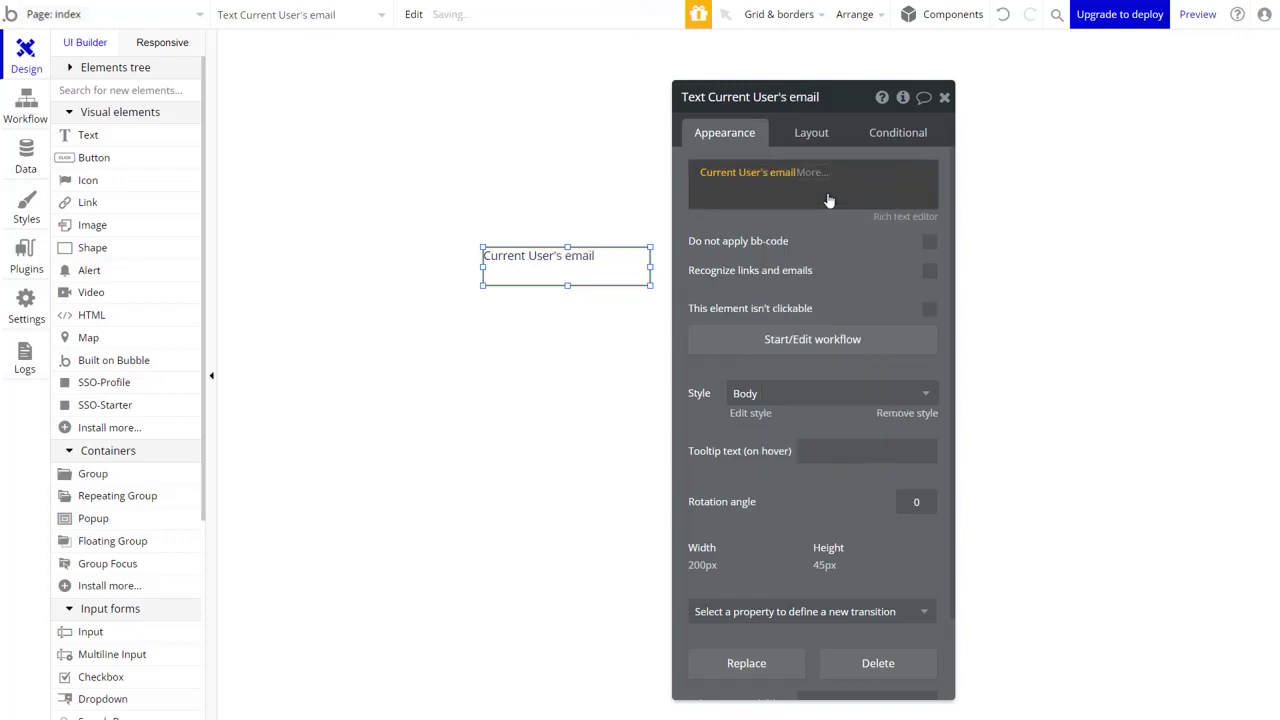
left_click(1006, 163)
left_click(948, 100)
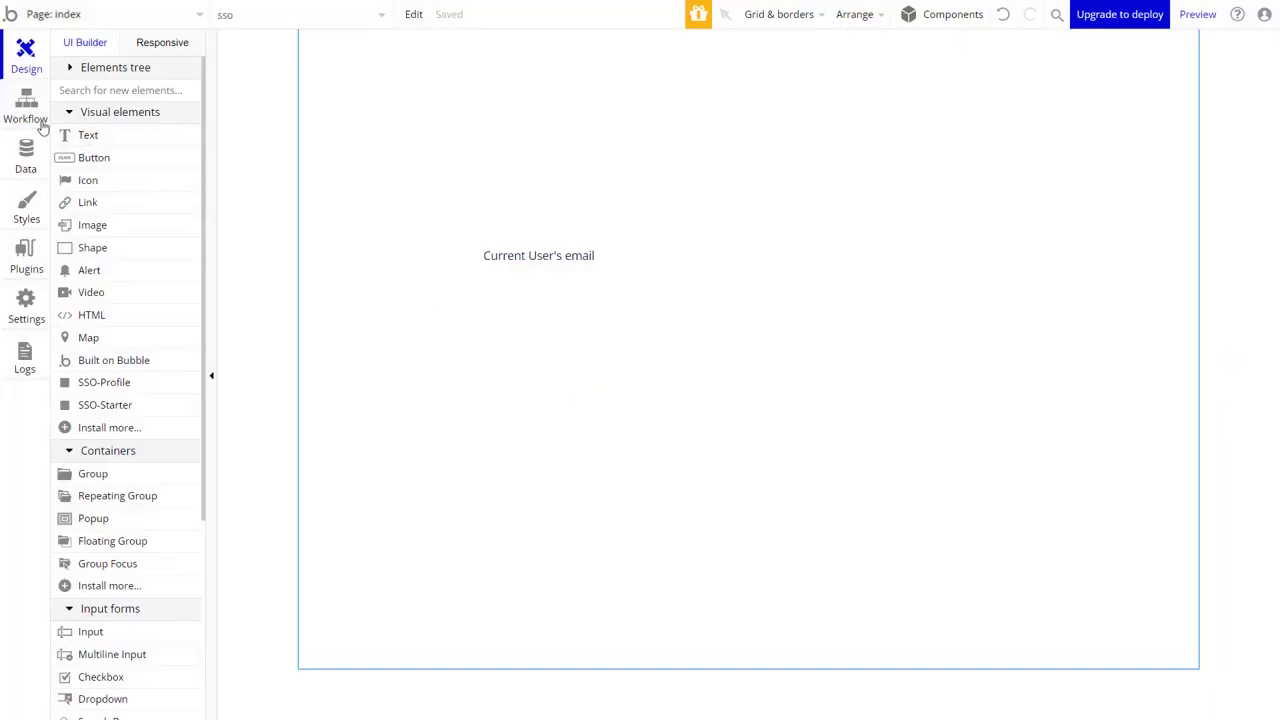
left_click(26, 110)
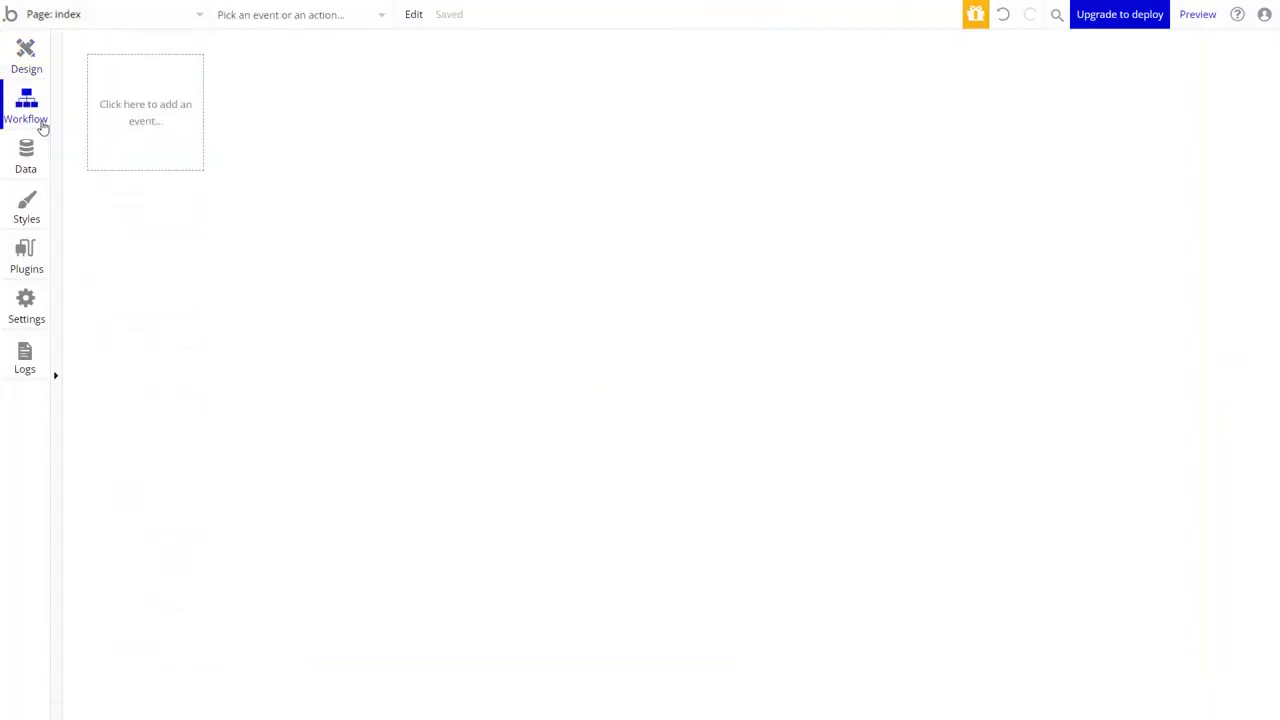
Add a Page is loaded workflow with a Go to page action targeting the sso page.
left_click(141, 120)
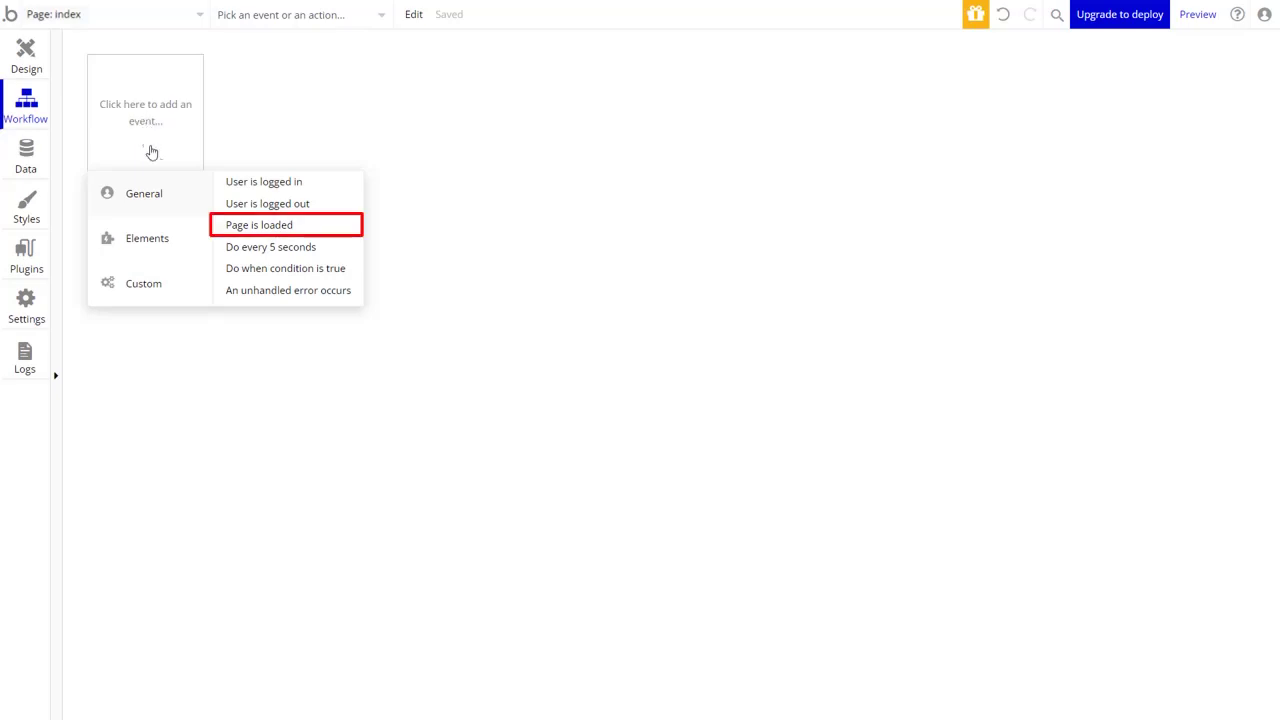
left_click(227, 227)
left_click(228, 230)
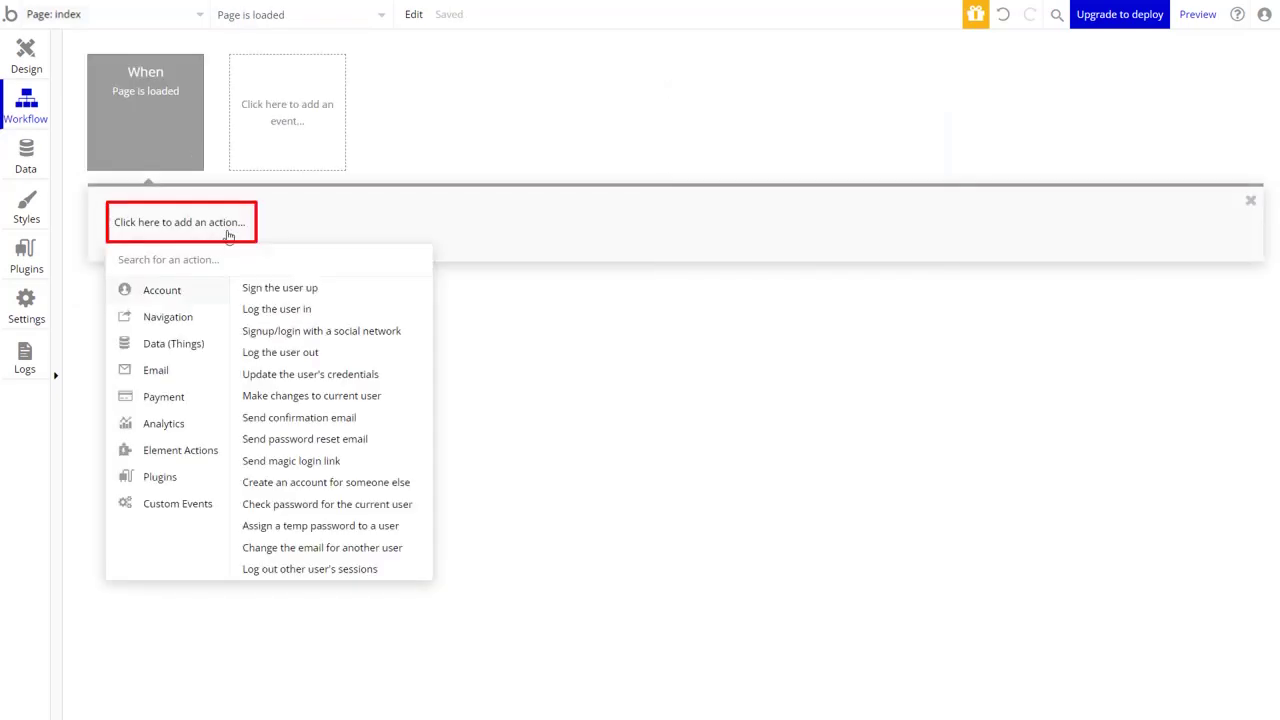
left_click(195, 316)
left_click(257, 297)
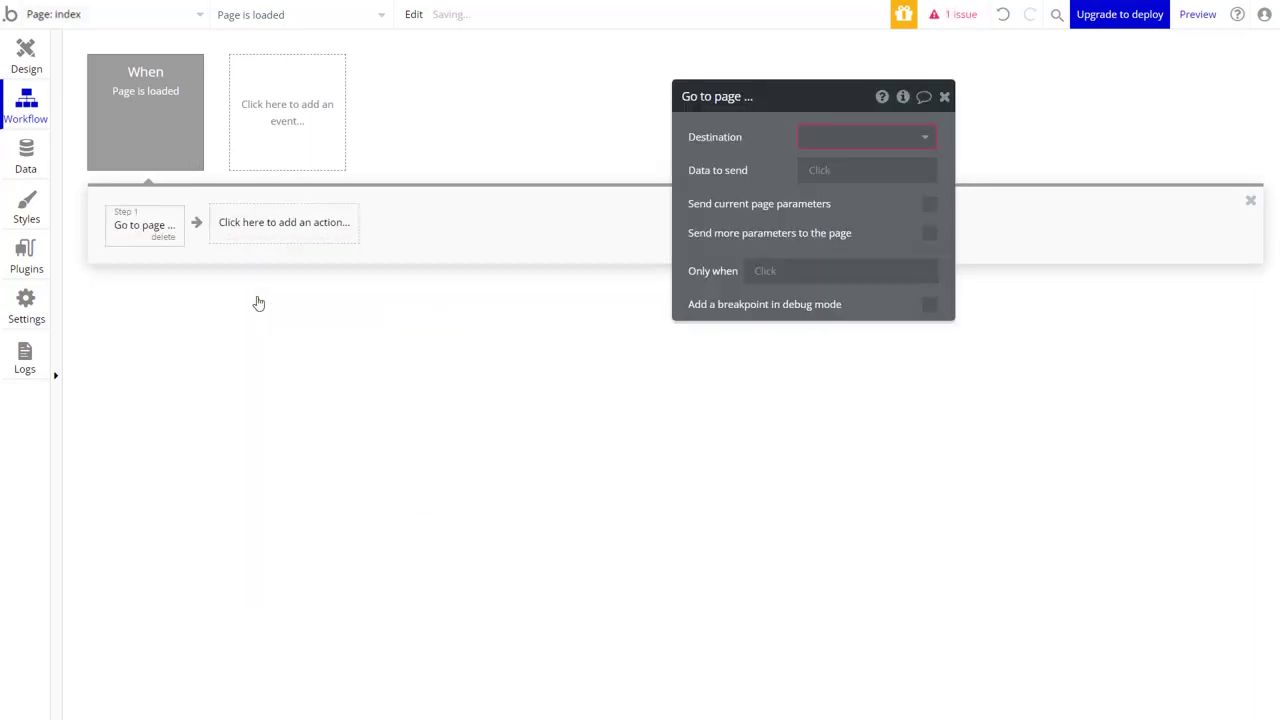
left_click(823, 143)
left_click(814, 188)
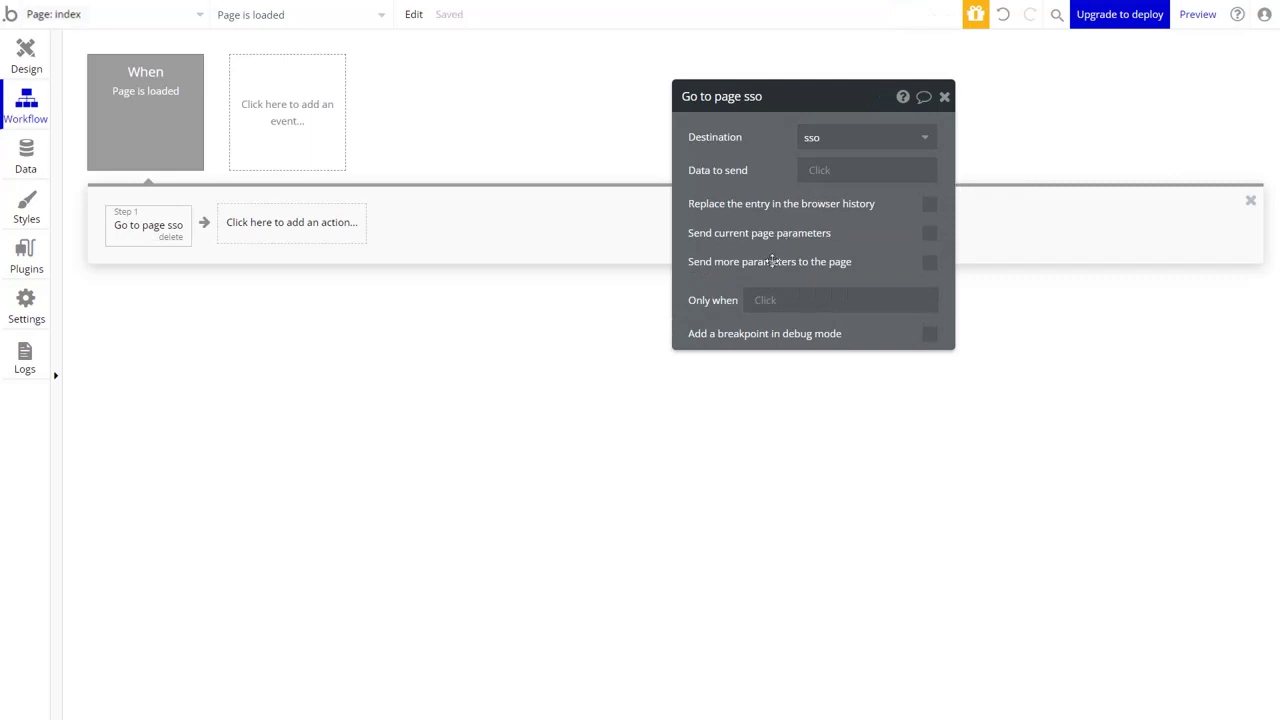
Make the redirect run only when the Current User is logged out.
left_click(765, 302)
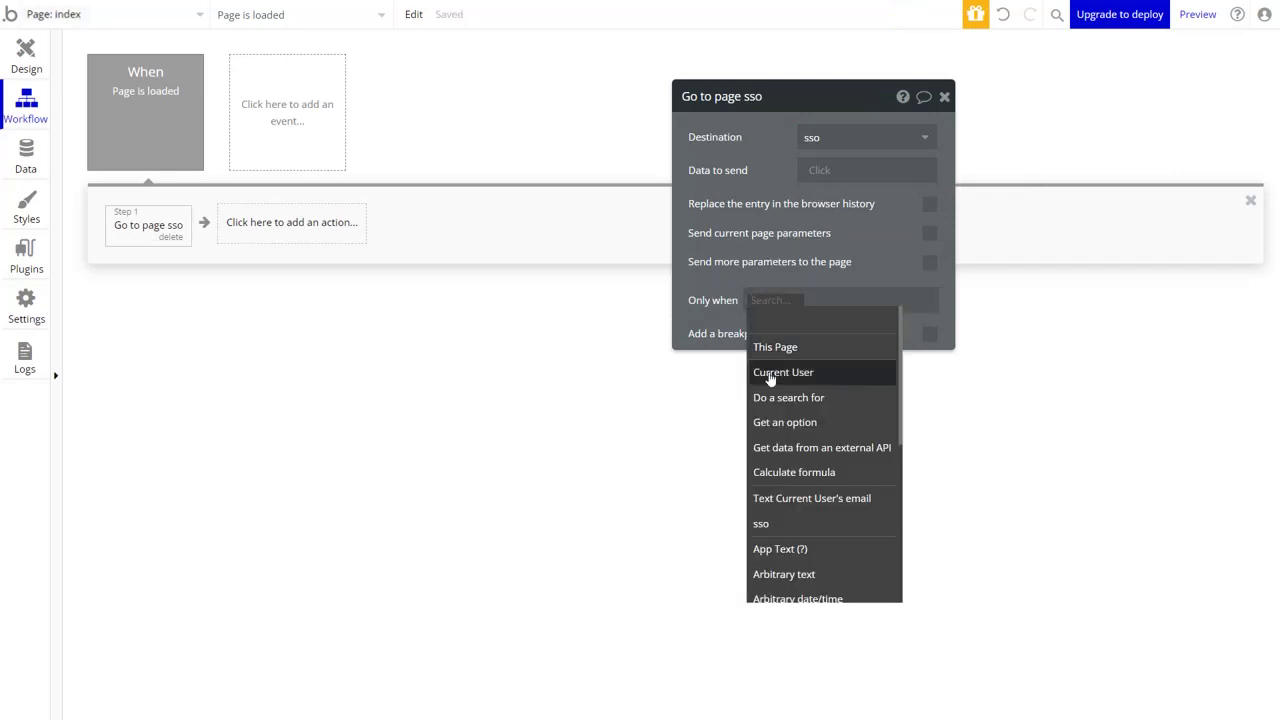
left_click(767, 368)
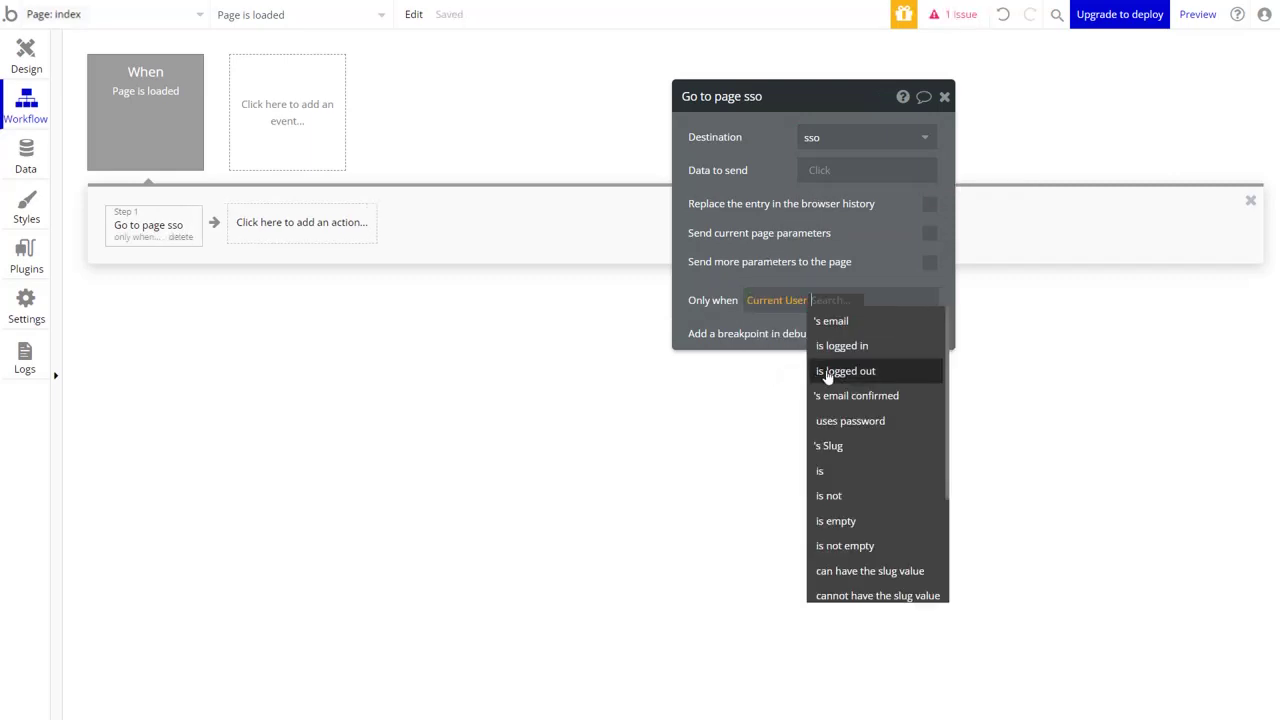
left_click(818, 372)
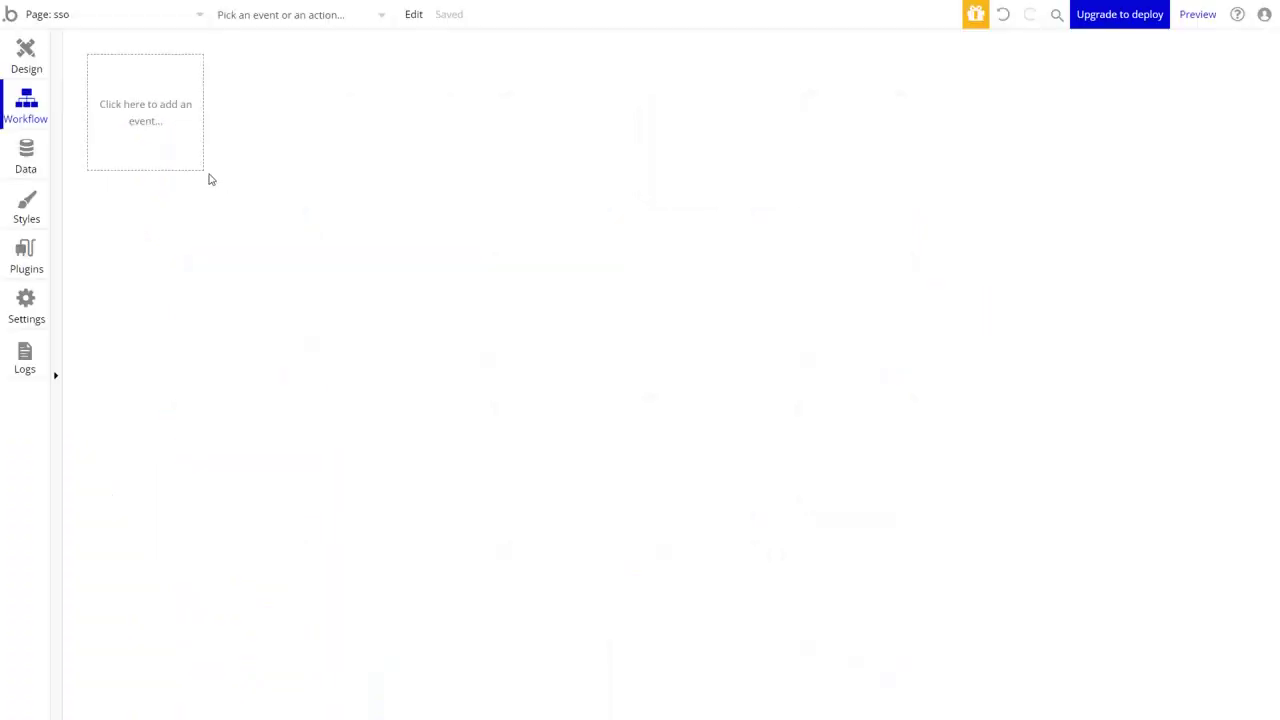
Add a Page is loaded event on the sso page that runs the SSO-initialize plugin action.
left_click(151, 124)
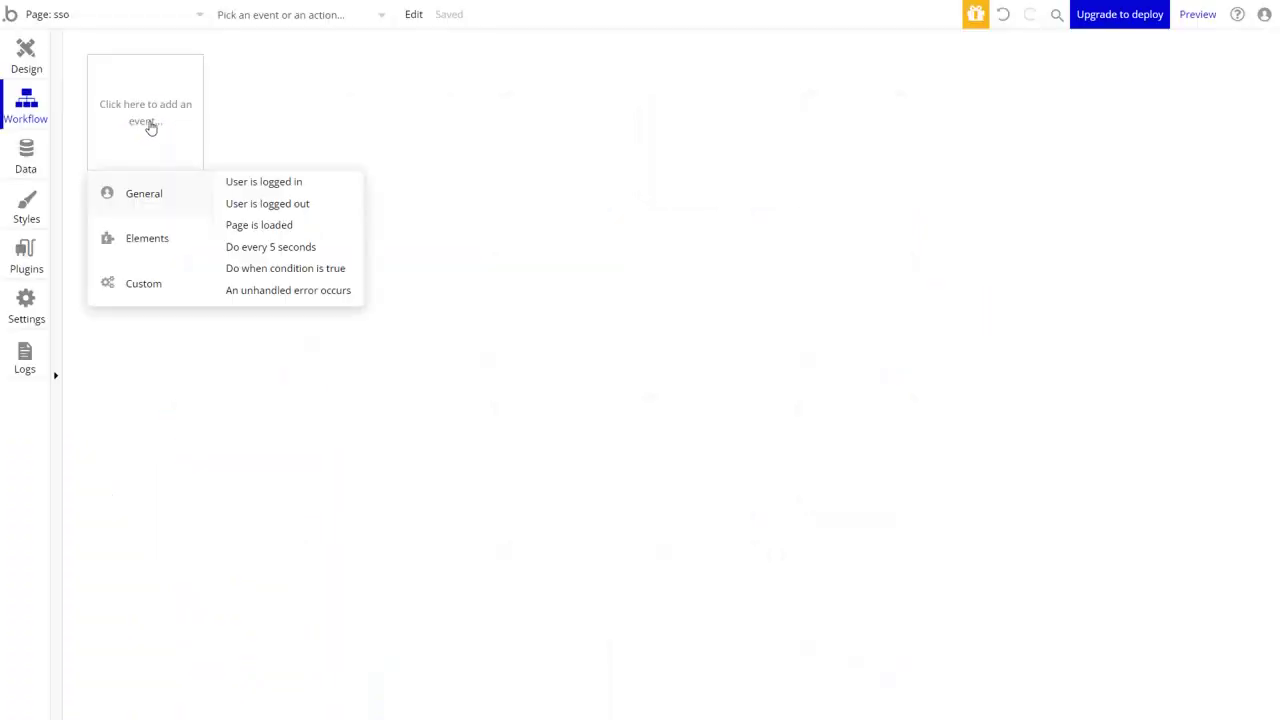
left_click(224, 227)
left_click(191, 220)
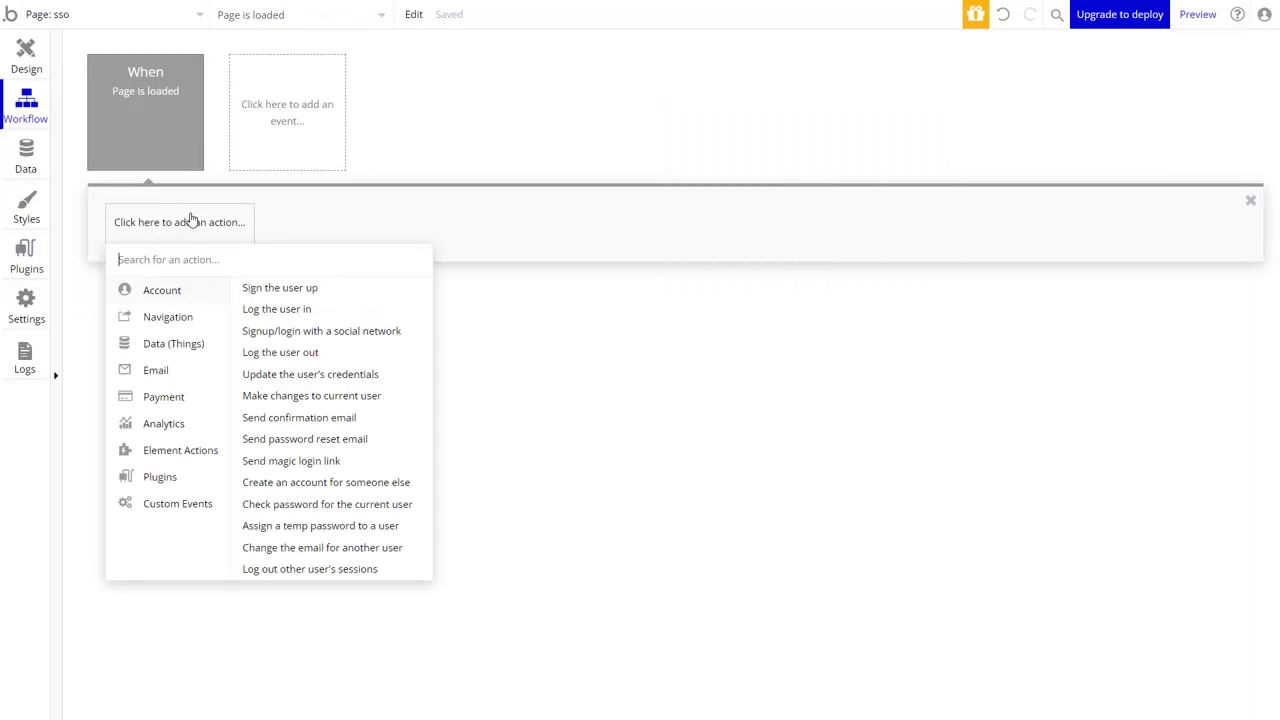
mouse_move(192, 478)
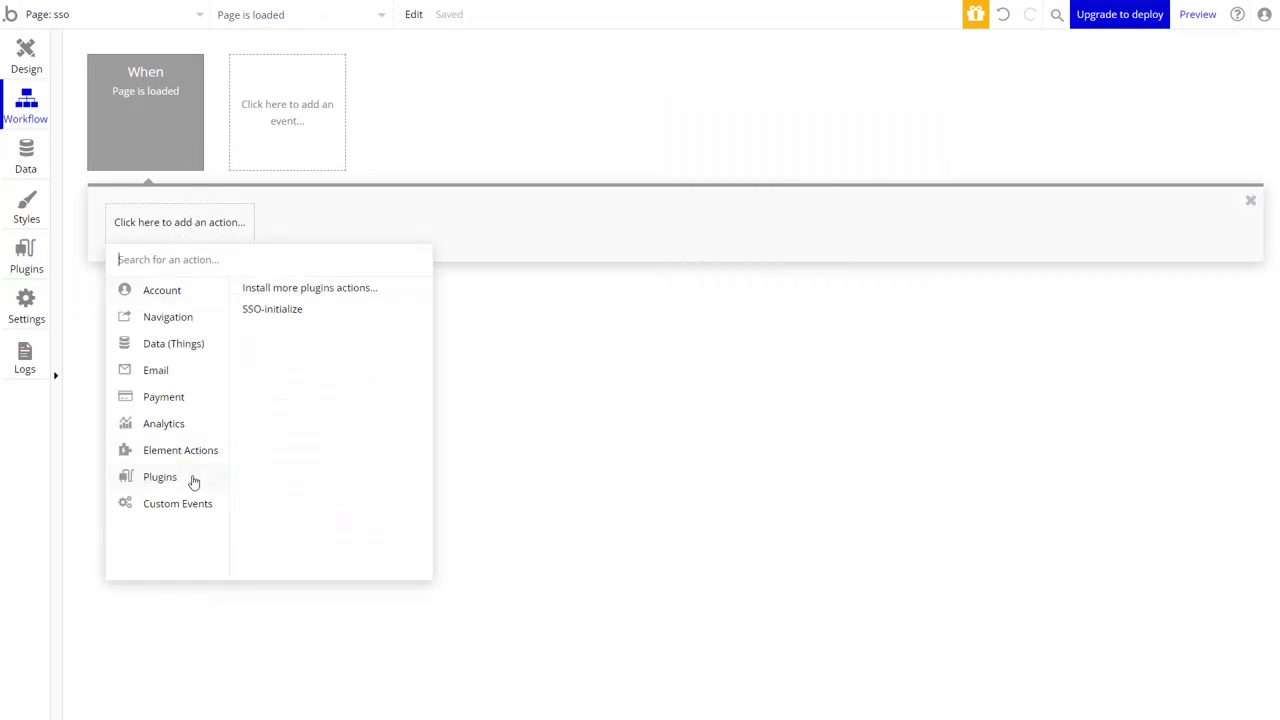
left_click(267, 318)
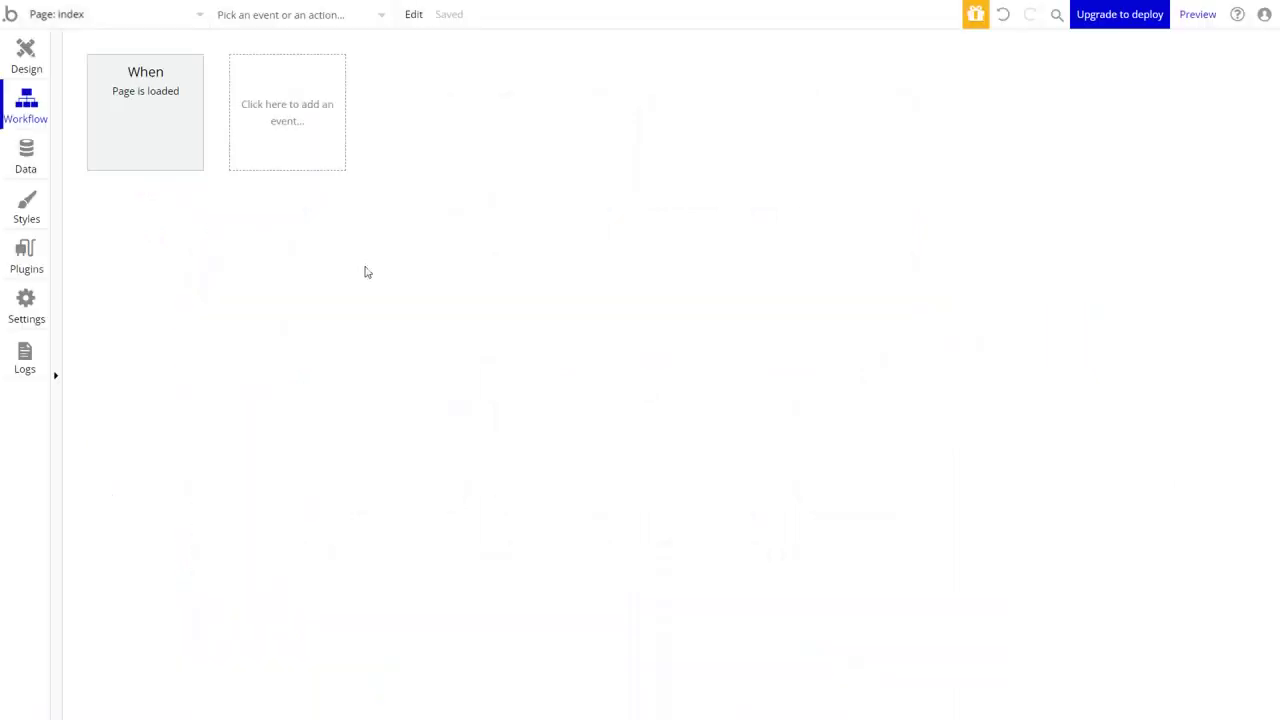
Add a Do when condition is true event triggered when SSO-Profile A's is set.
left_click(305, 137)
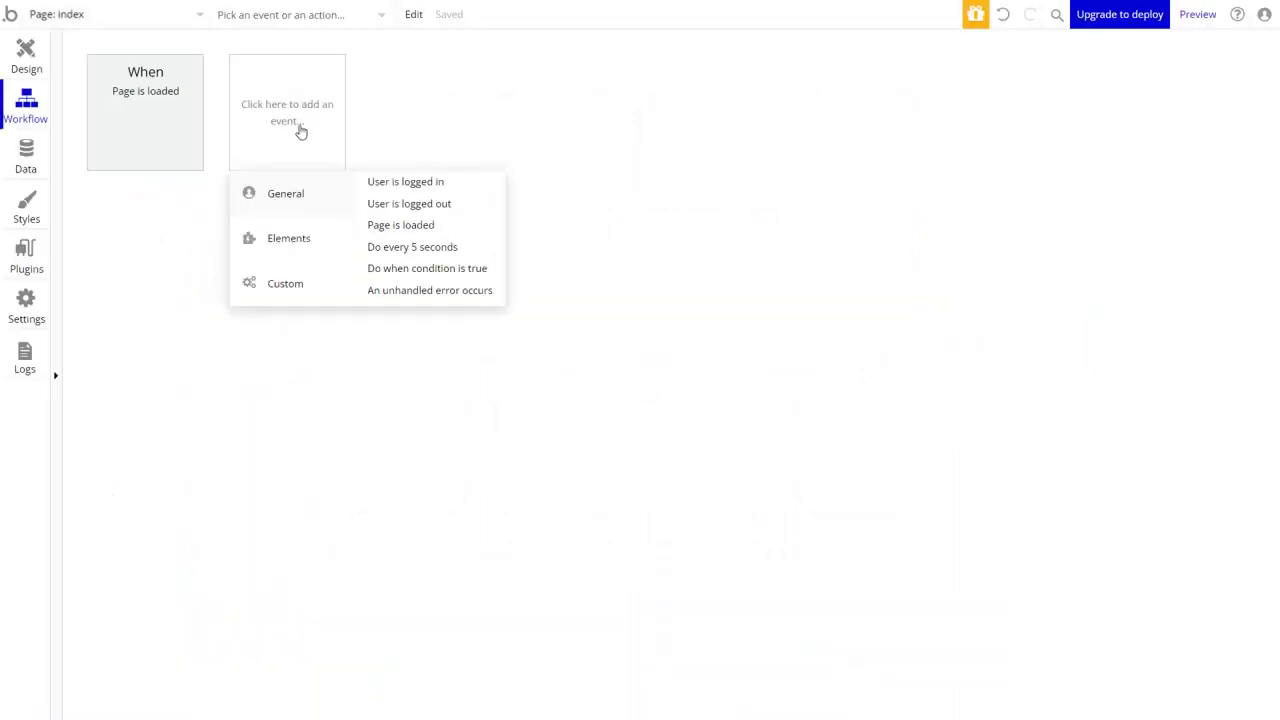
left_click(371, 272)
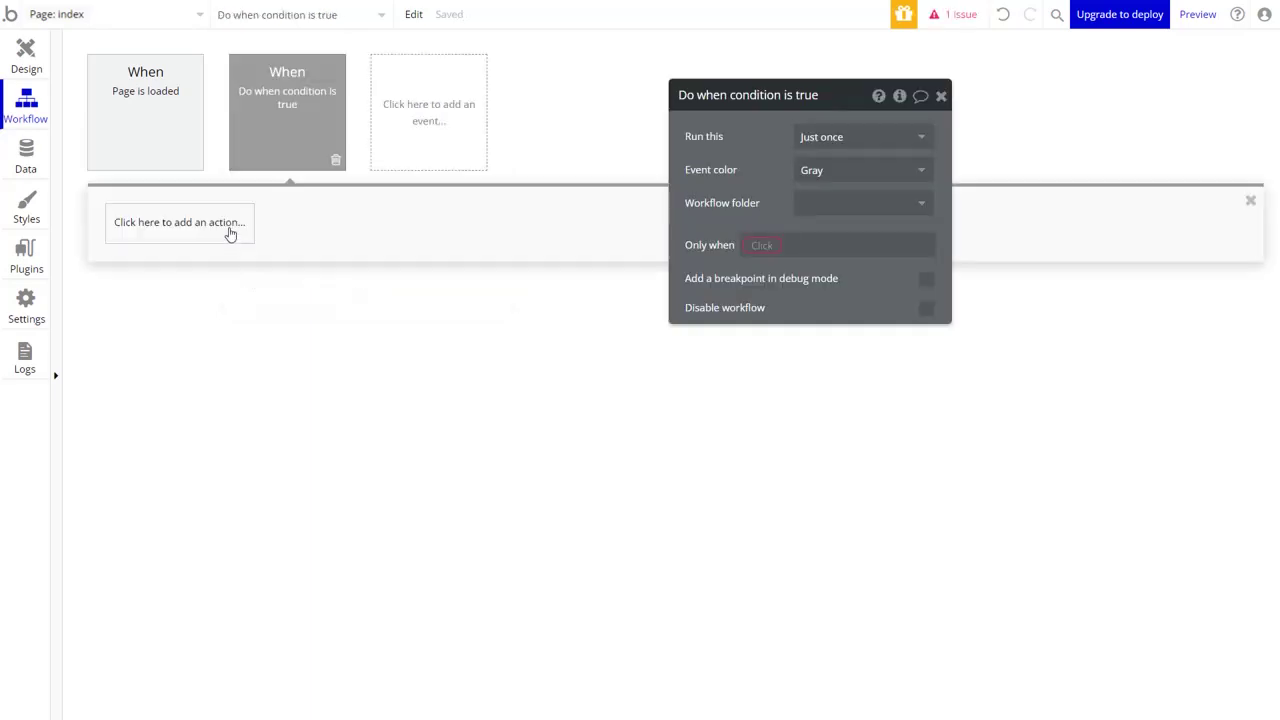
left_click(766, 248)
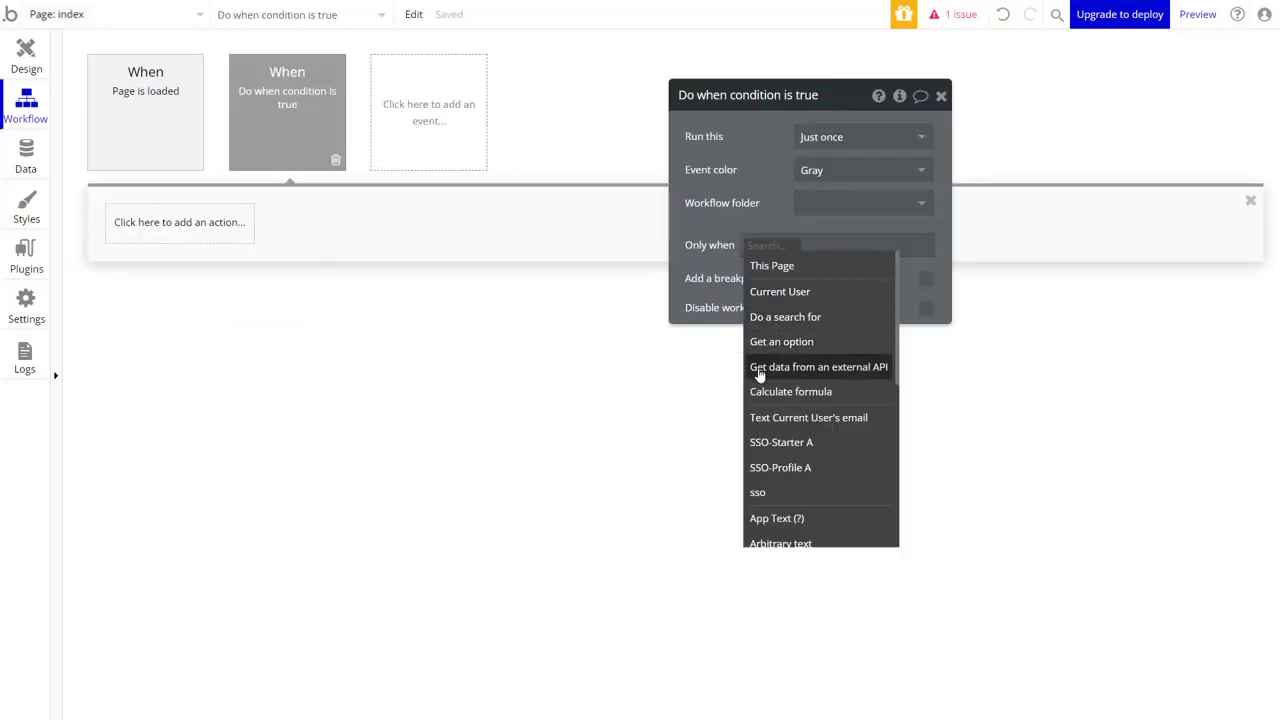
left_click(768, 467)
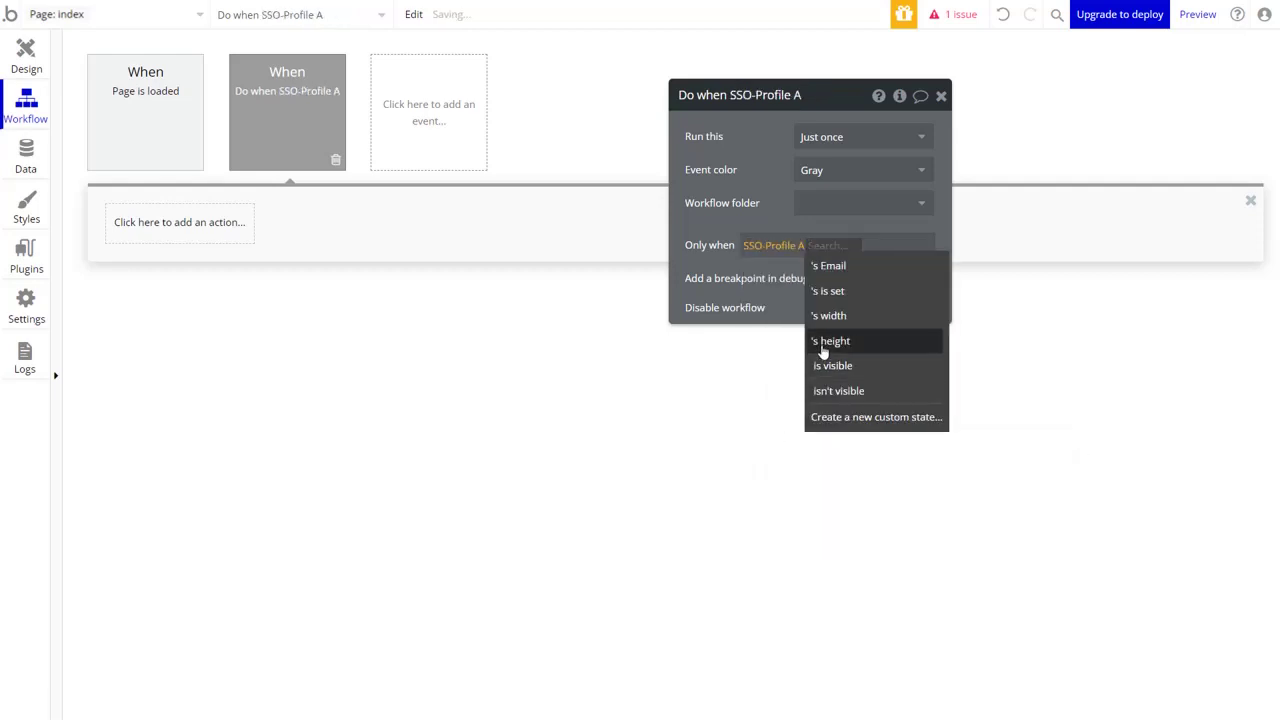
left_click(839, 293)
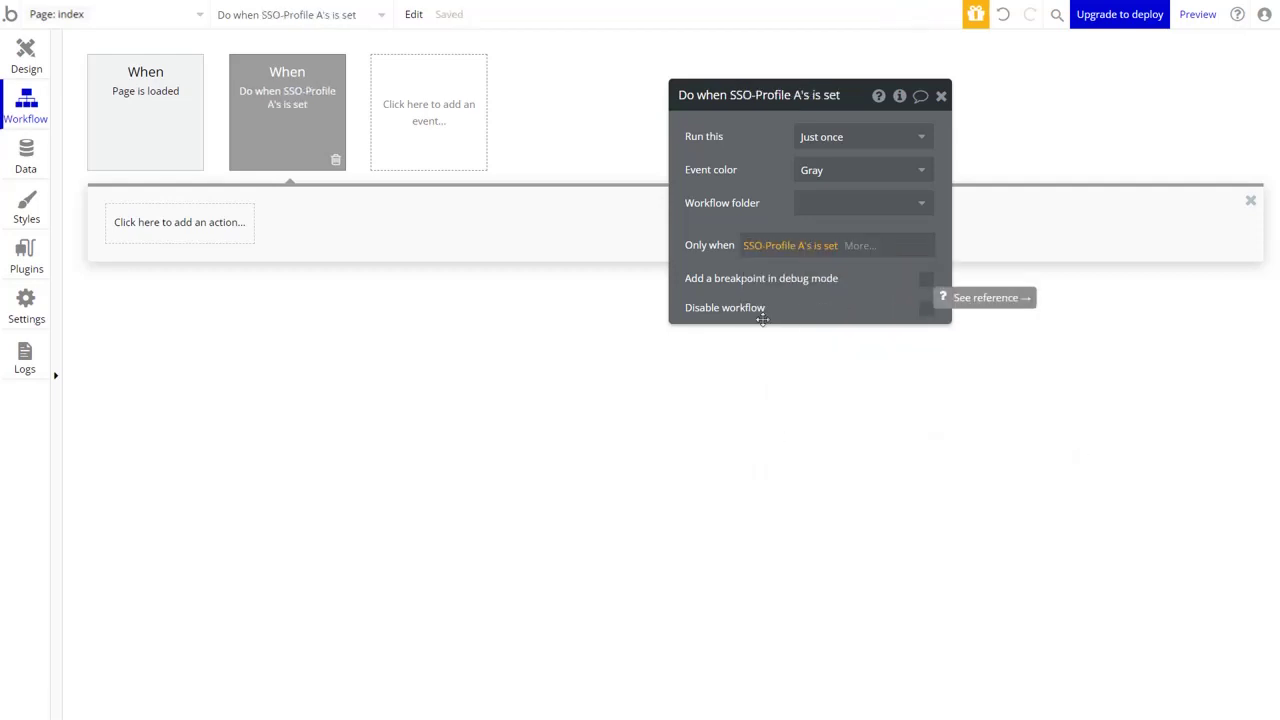
Add a Sign the user up action using SSO-Profile A's Email and a typed password.
left_click(187, 237)
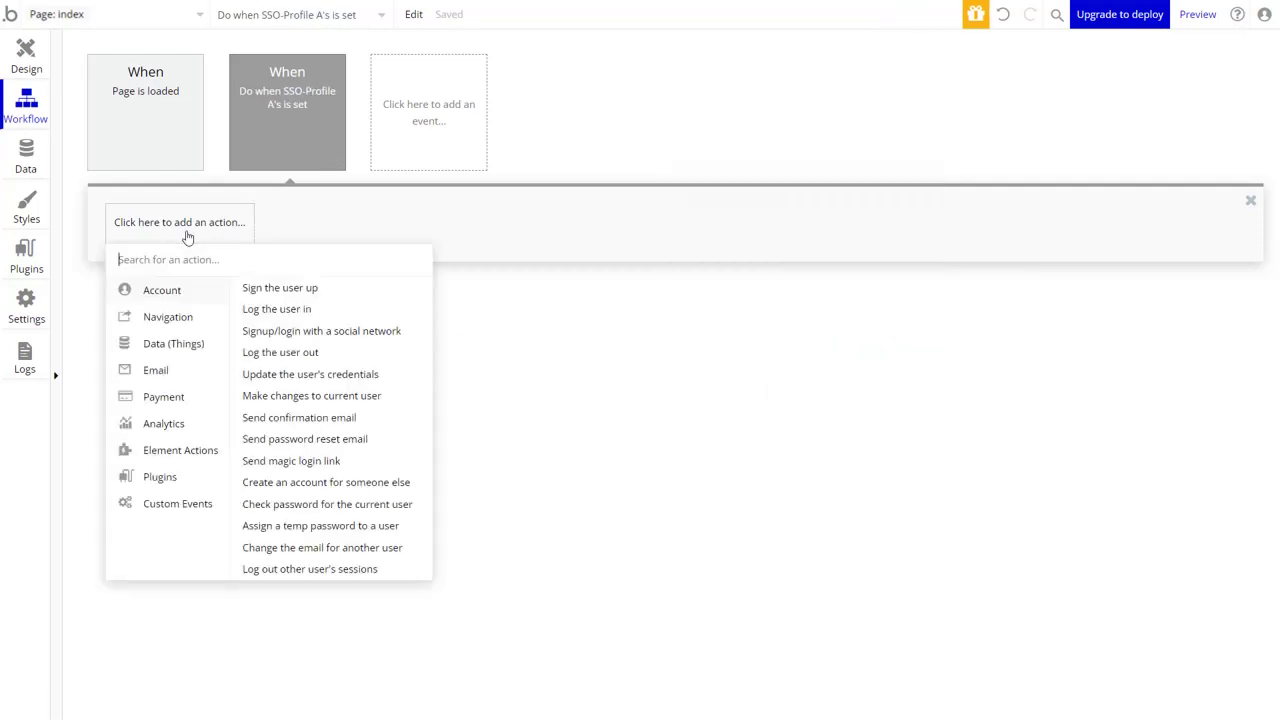
left_click(270, 290)
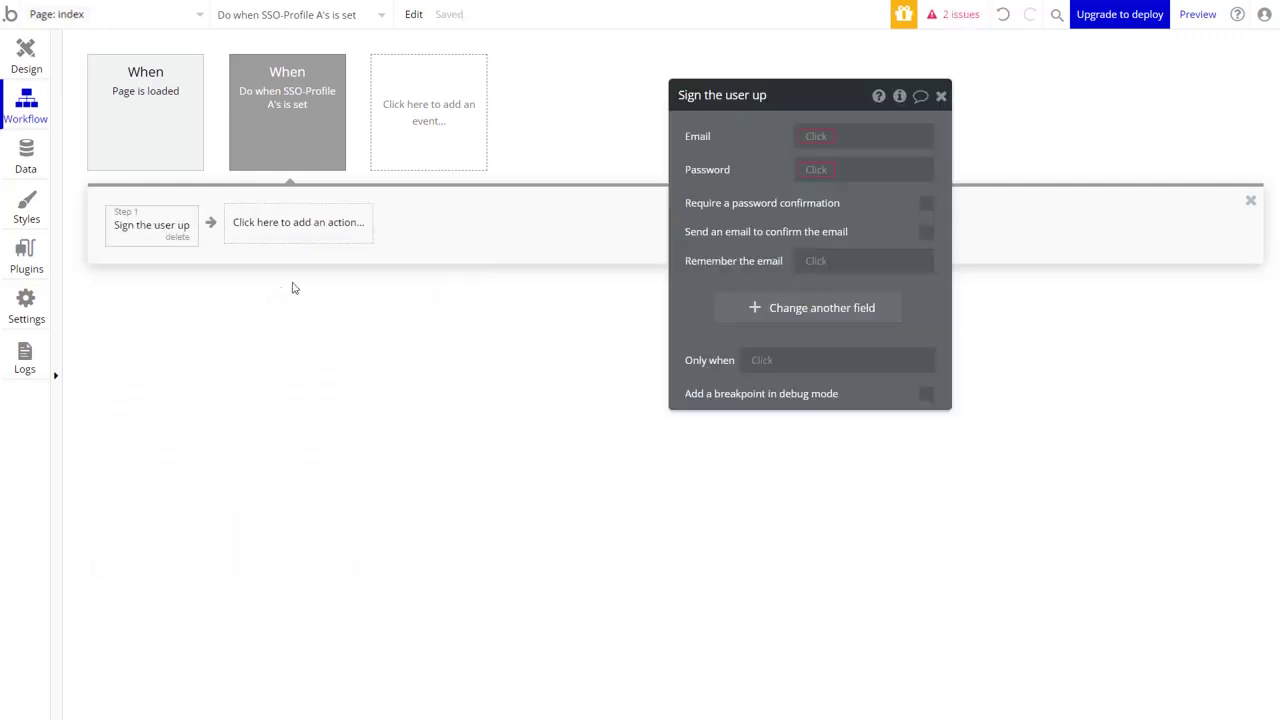
left_click(824, 140)
left_click(822, 359)
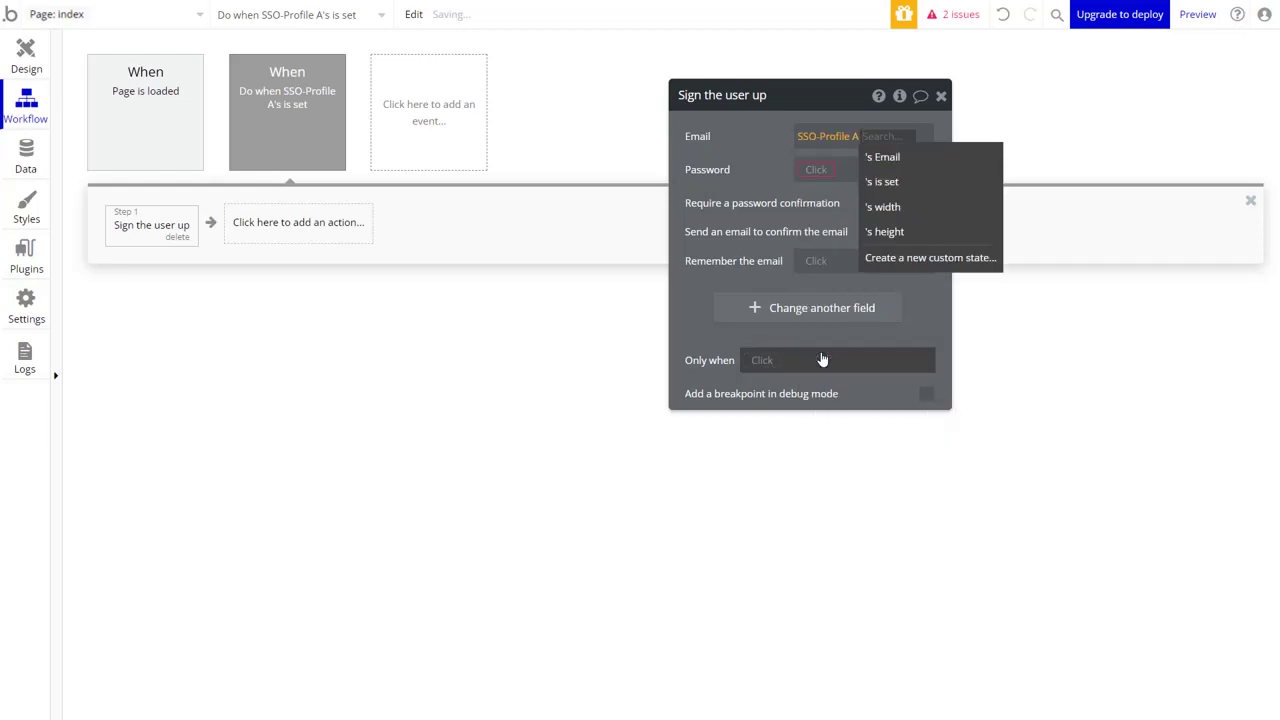
left_click(895, 160)
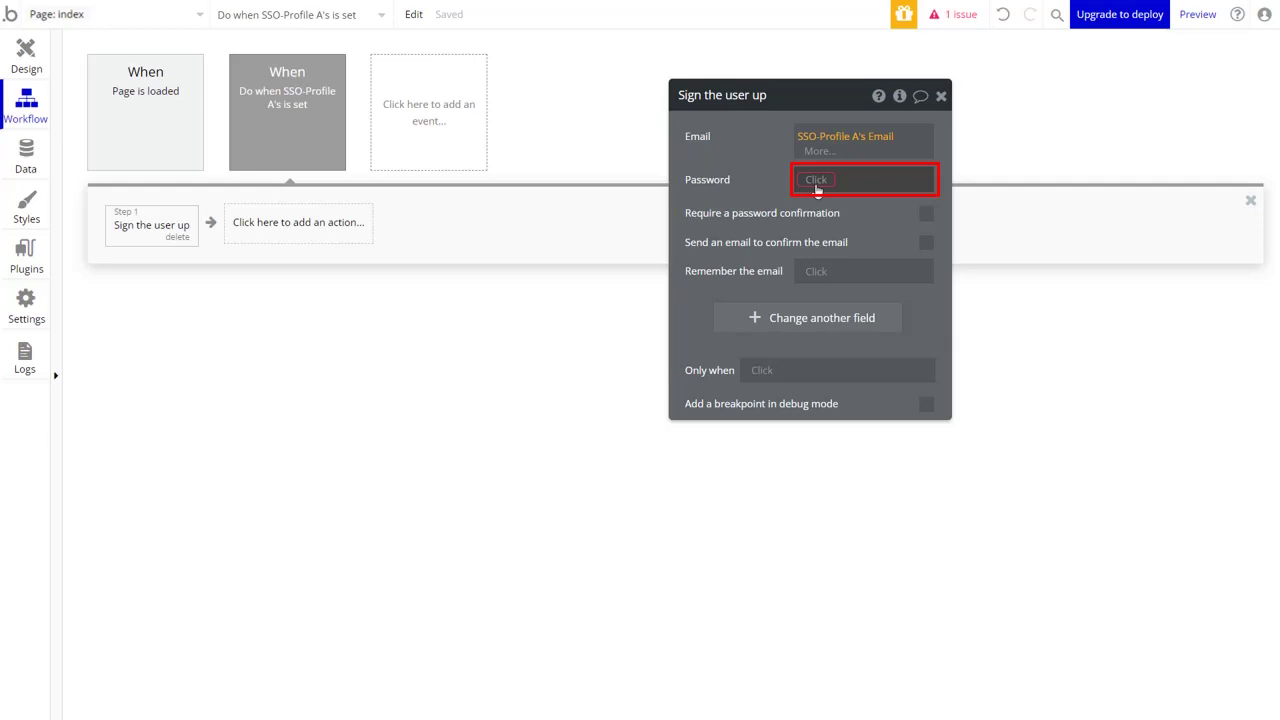
left_click(817, 190)
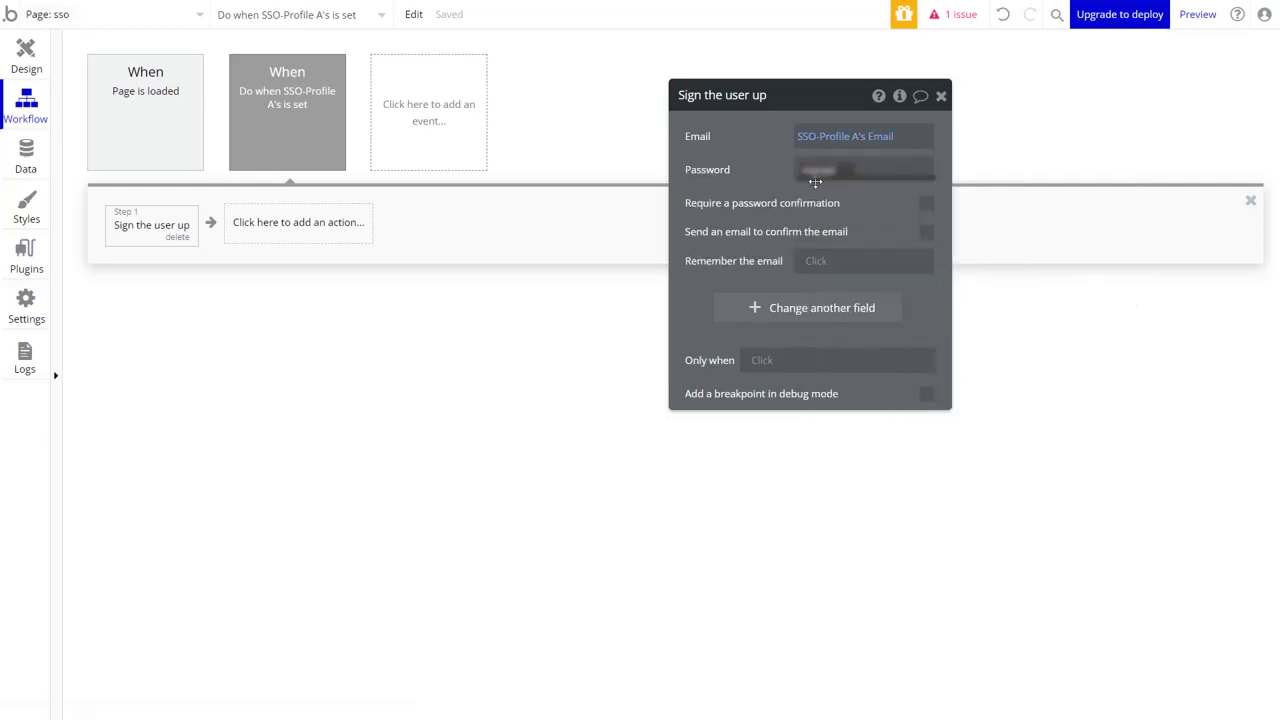
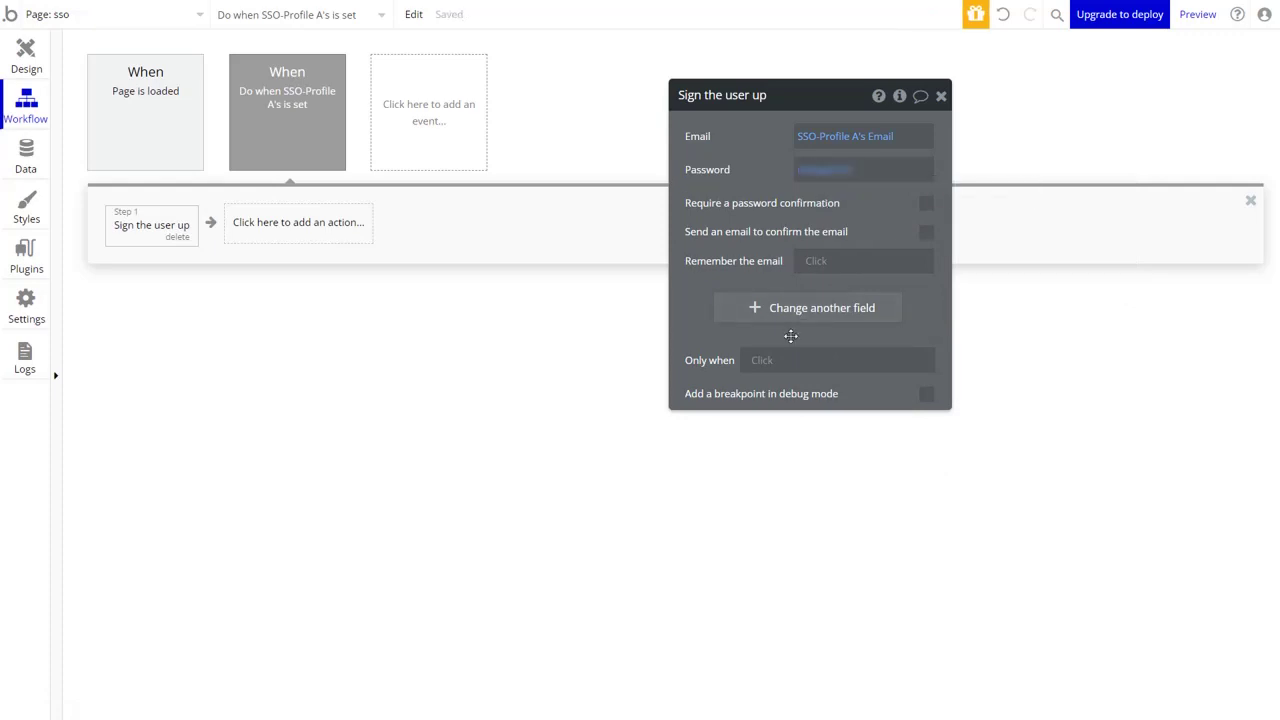
Restrict the sign-up to run only when Search for Users:count < 1.
left_click(765, 364)
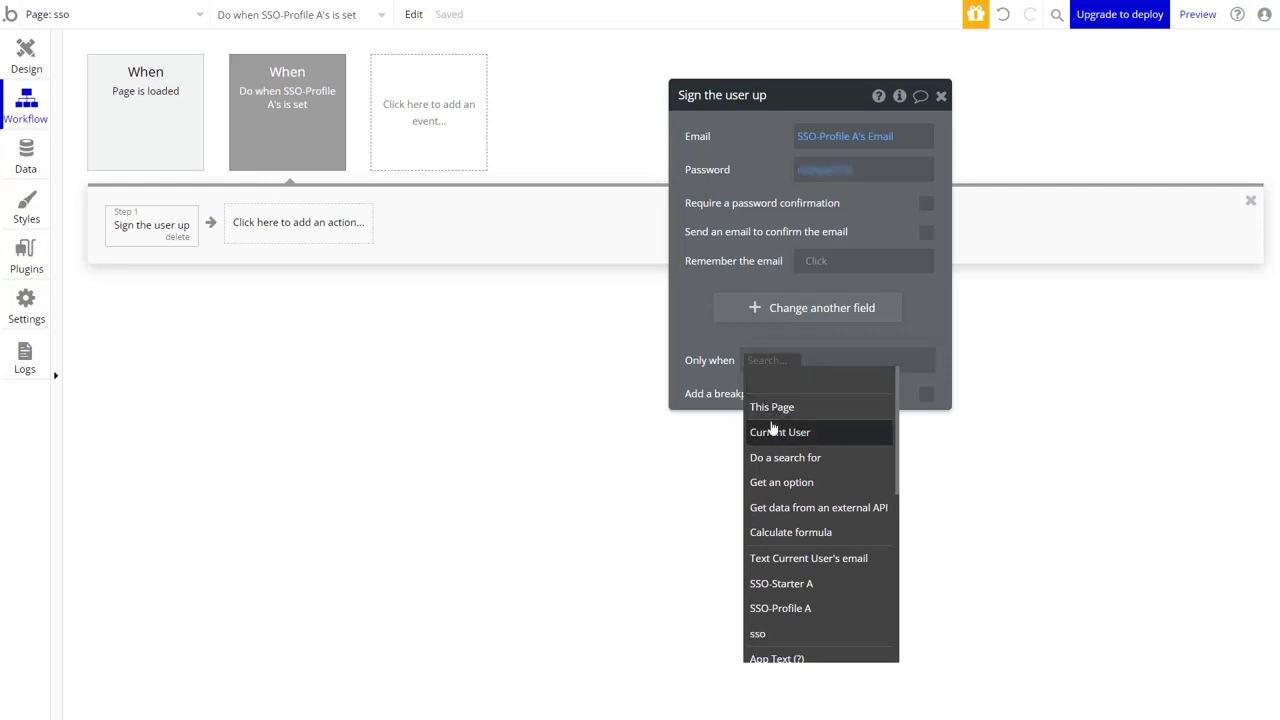
left_click(853, 468)
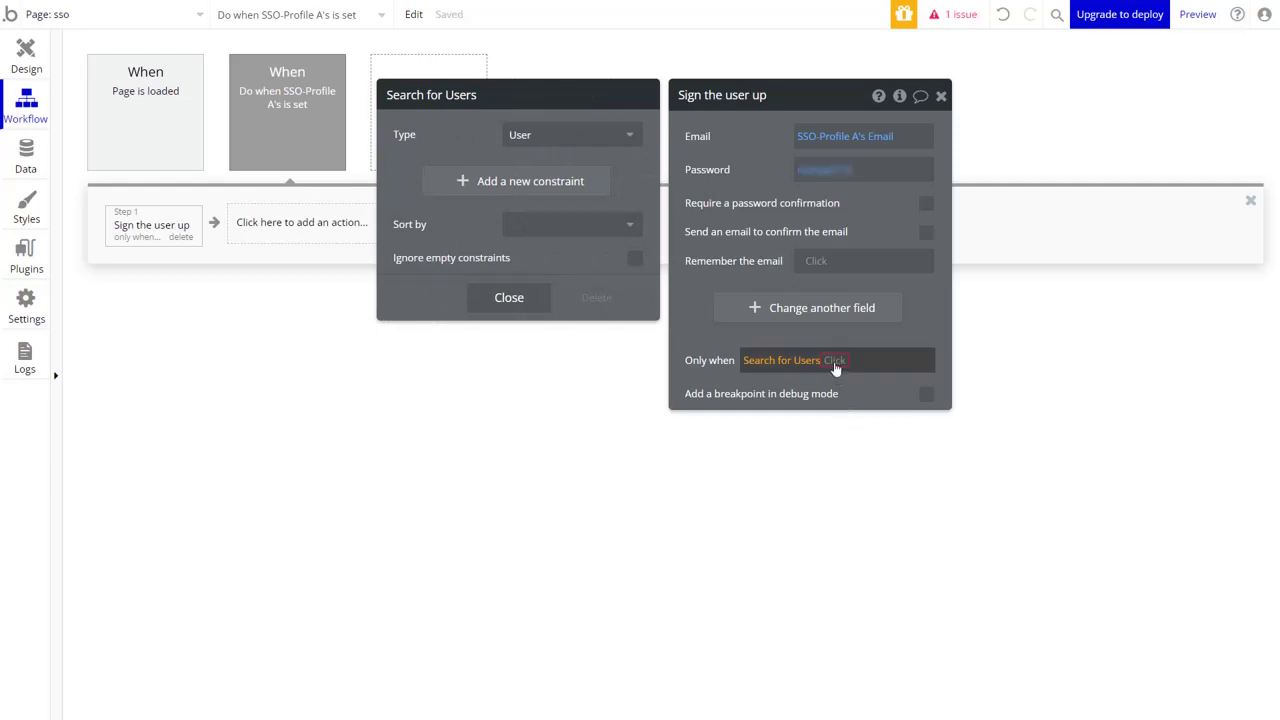
left_click(834, 362)
left_click(836, 384)
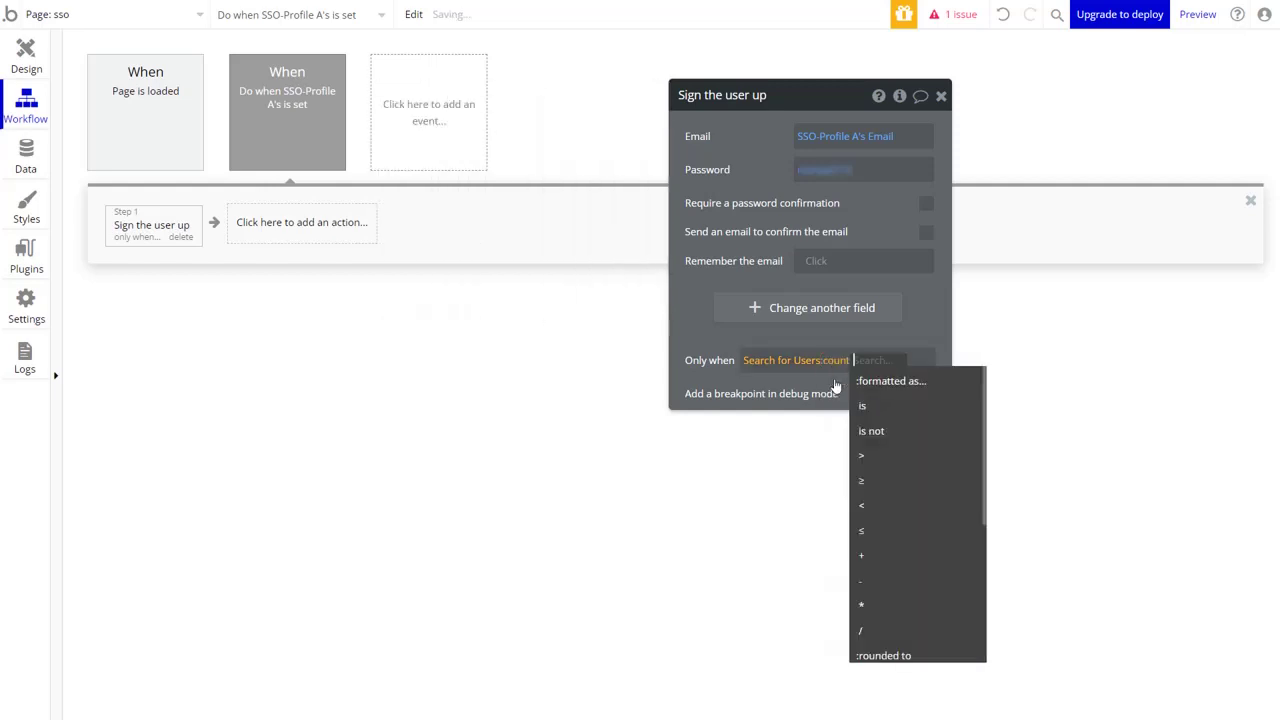
left_click(861, 506)
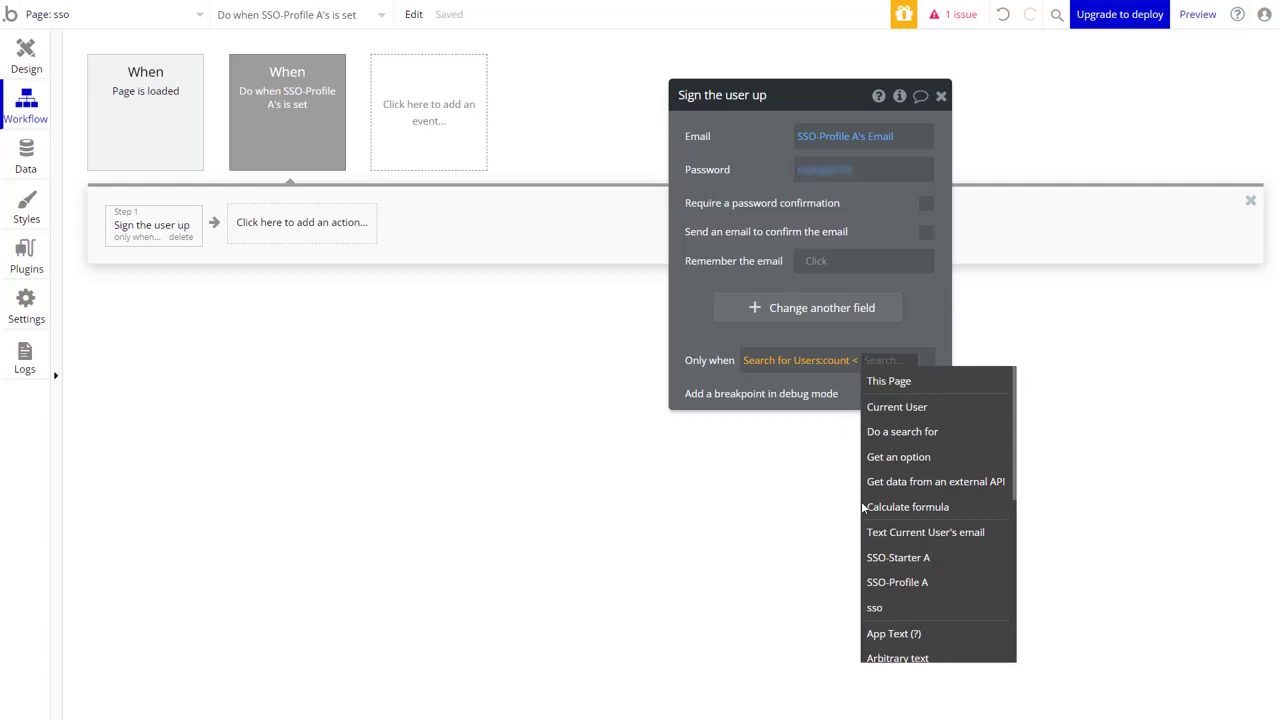
type("1")
left_click(864, 510)
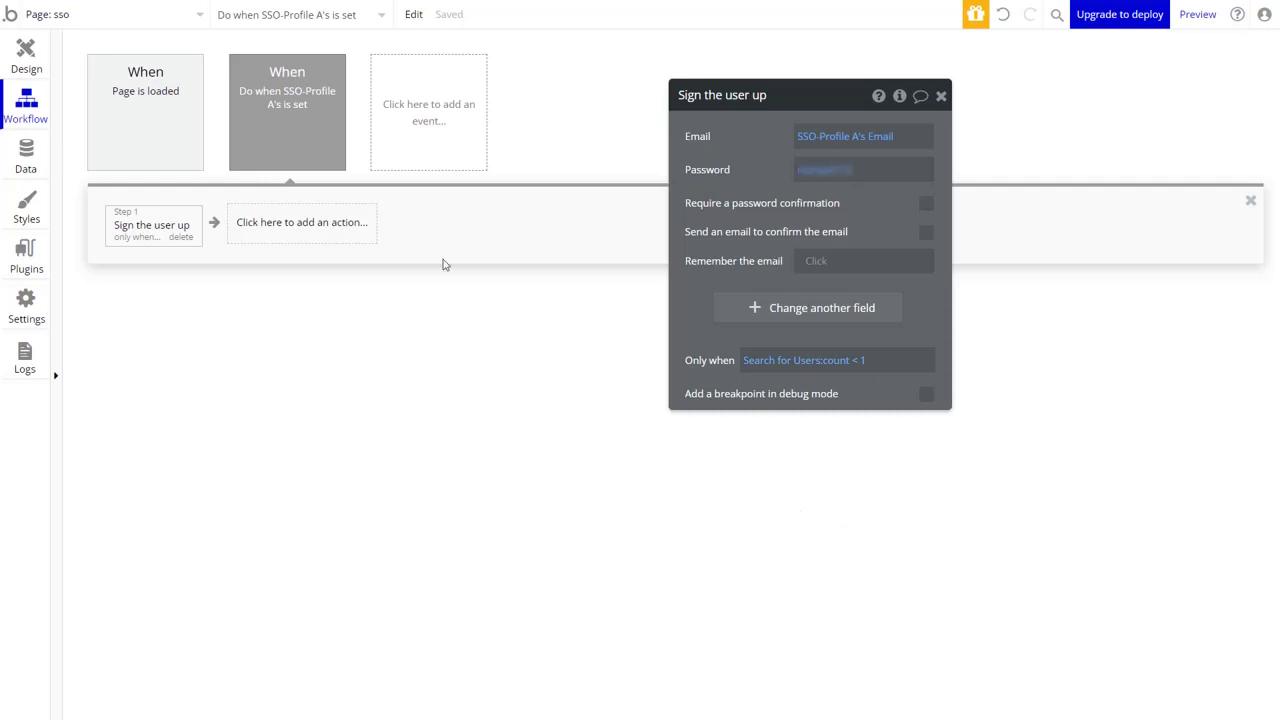
left_click(334, 224)
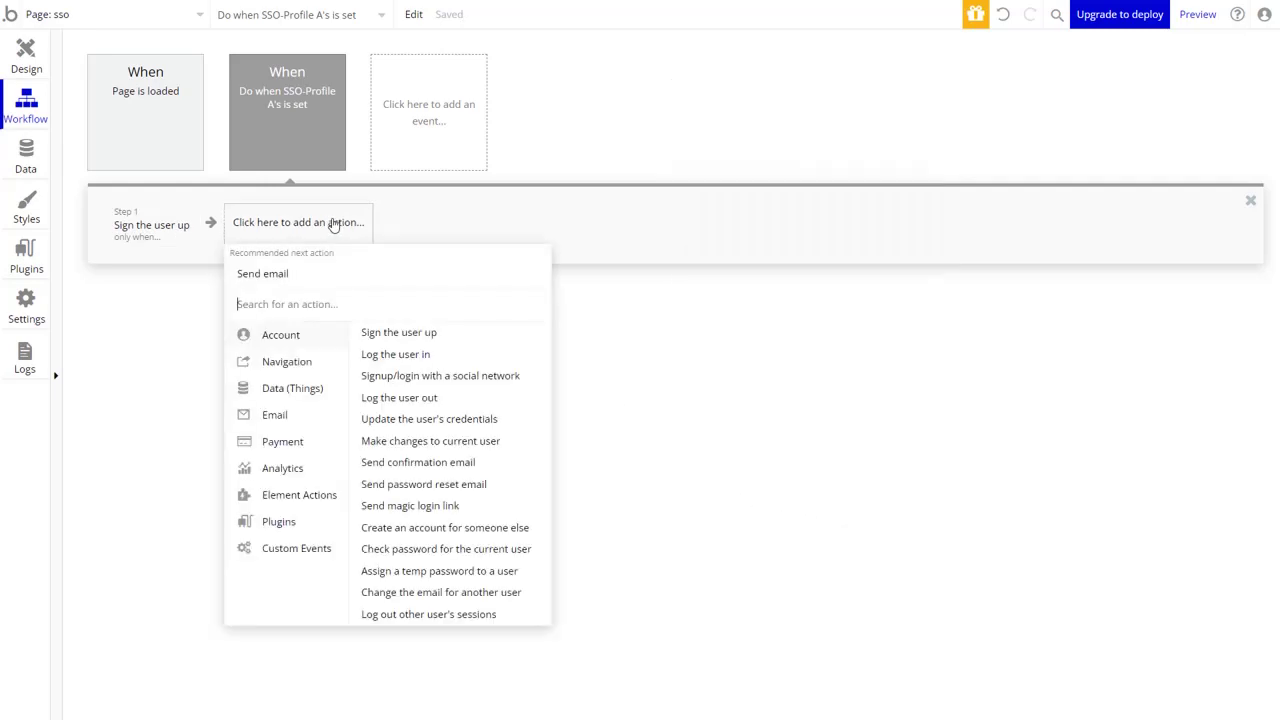
Add a Log the user in step using SSO-Profile A's Email and a typed password.
left_click(385, 356)
left_click(810, 136)
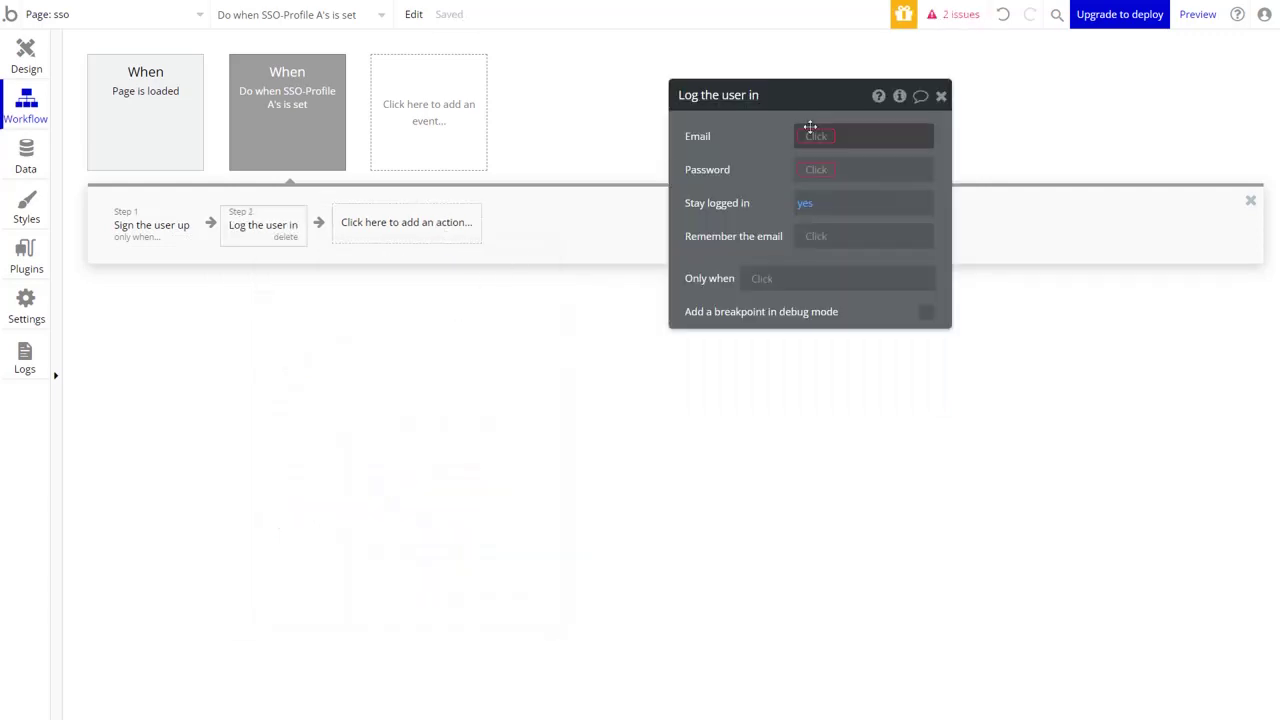
left_click(818, 358)
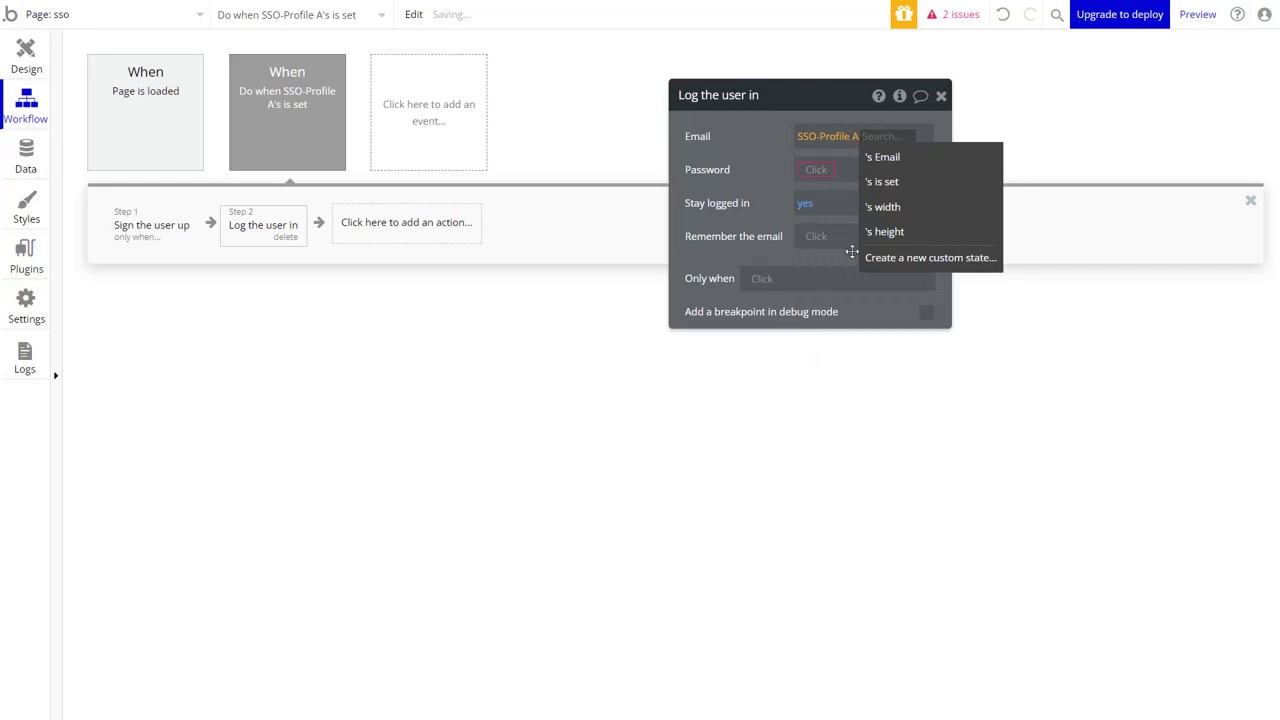
left_click(909, 166)
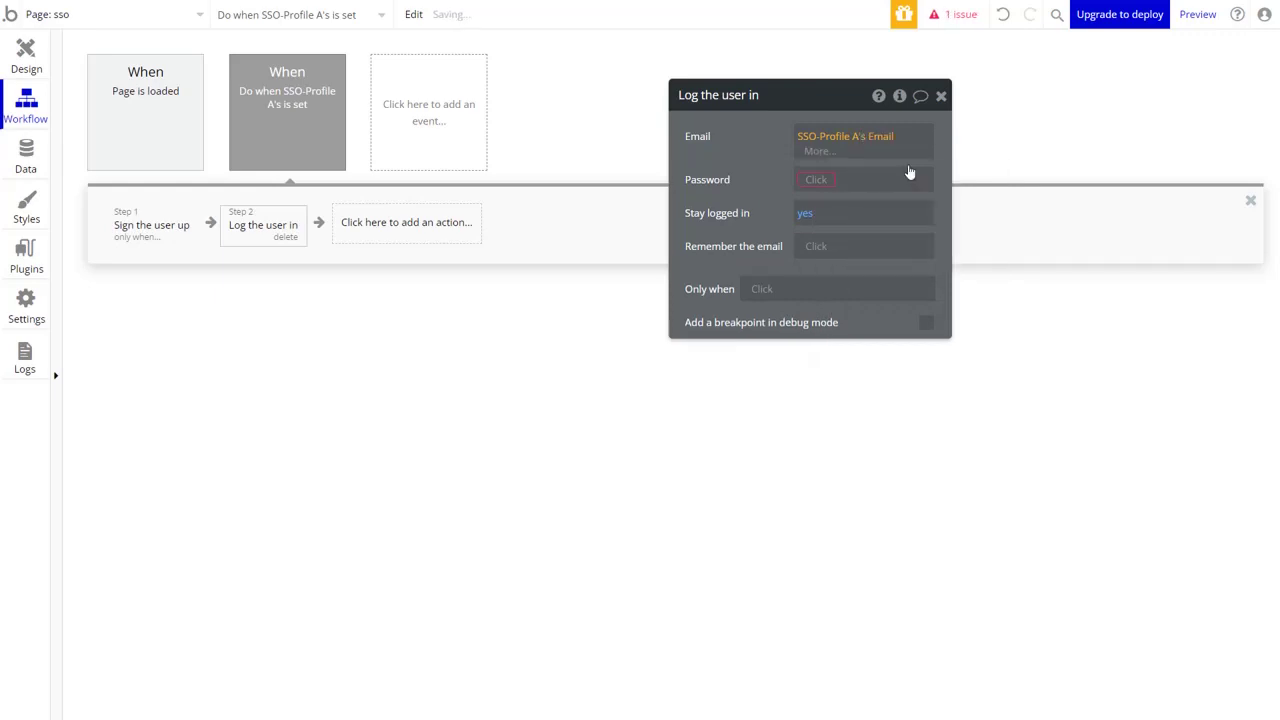
left_click(818, 181)
left_click(822, 188)
left_click(822, 188)
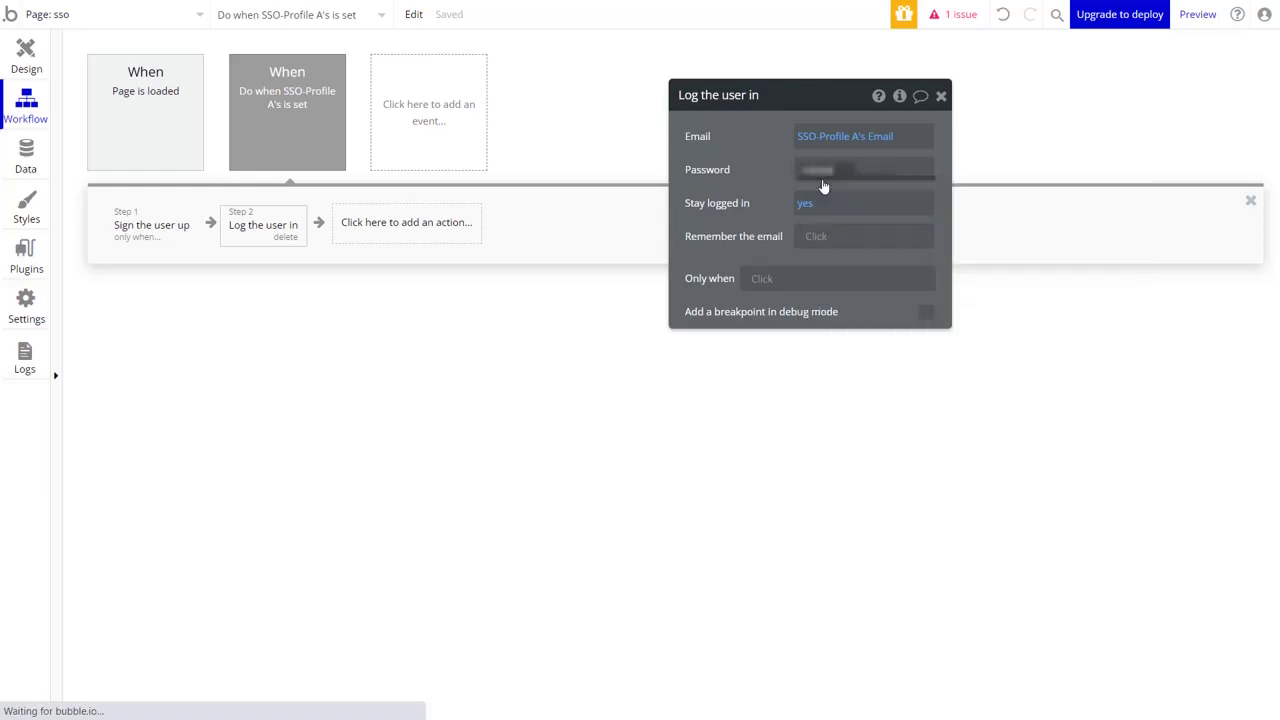
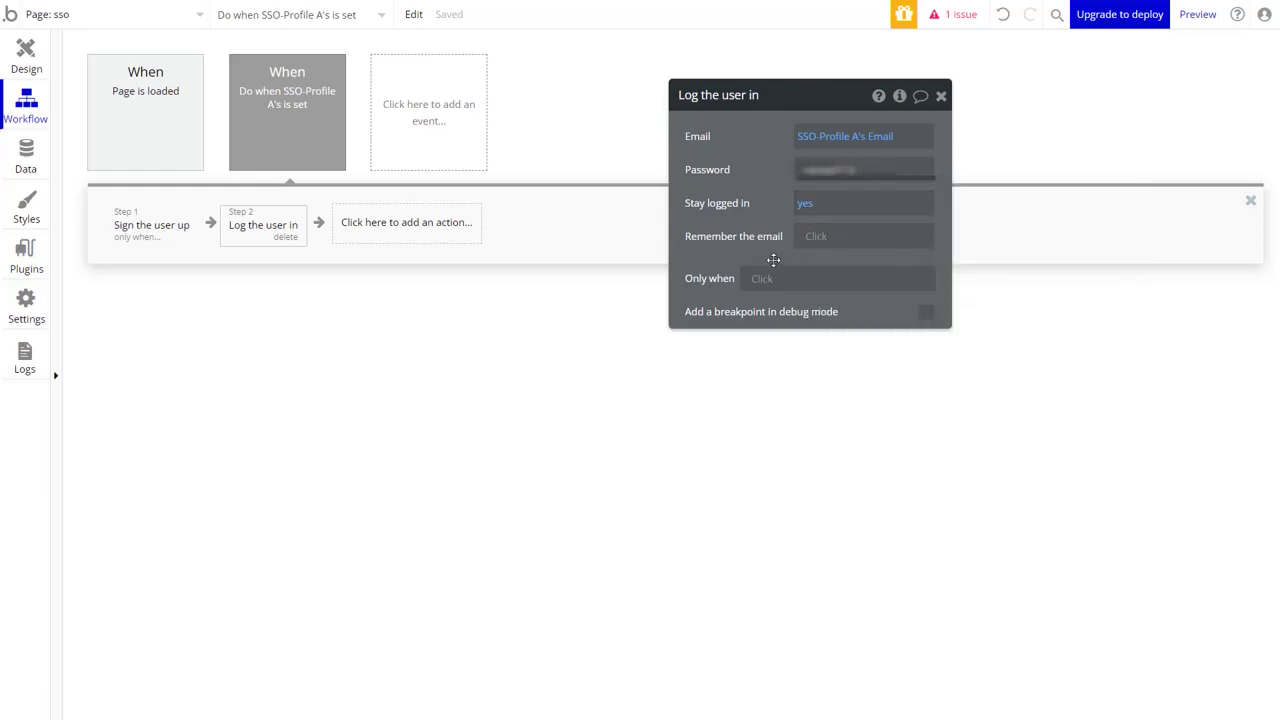
Make the log-in step run only when SSO-Profile A's is set.
left_click(768, 284)
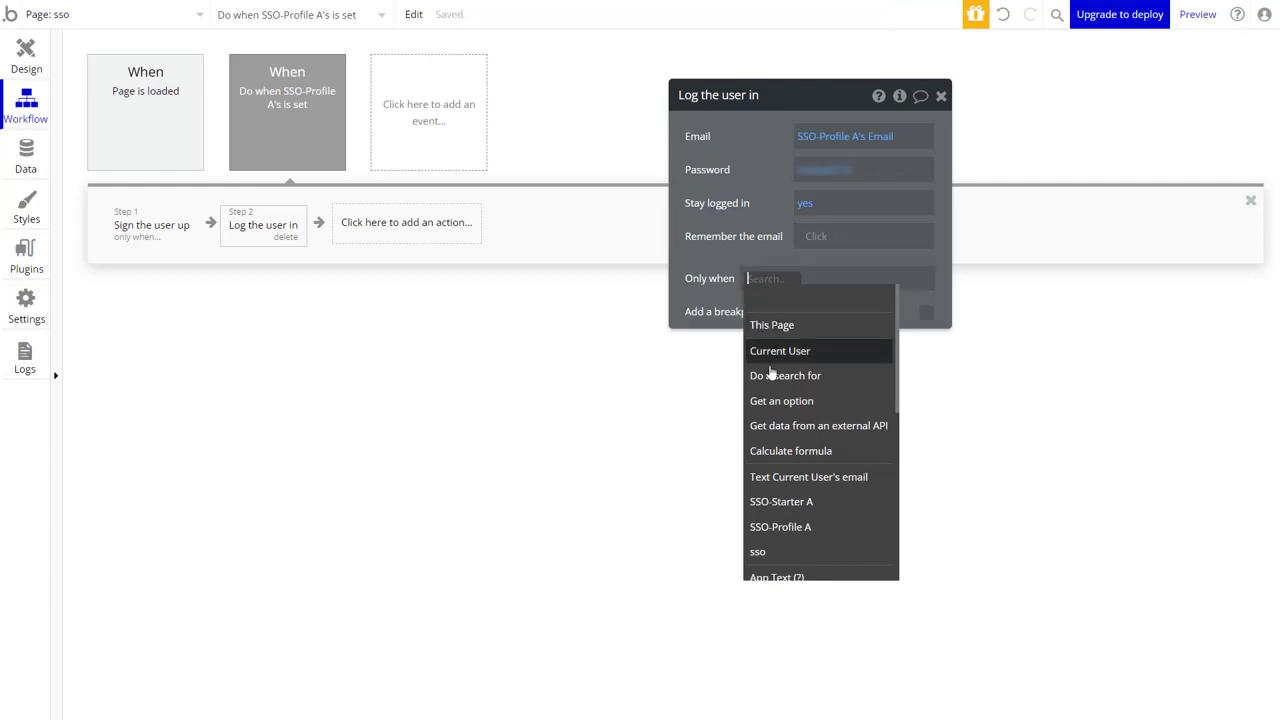
left_click(792, 527)
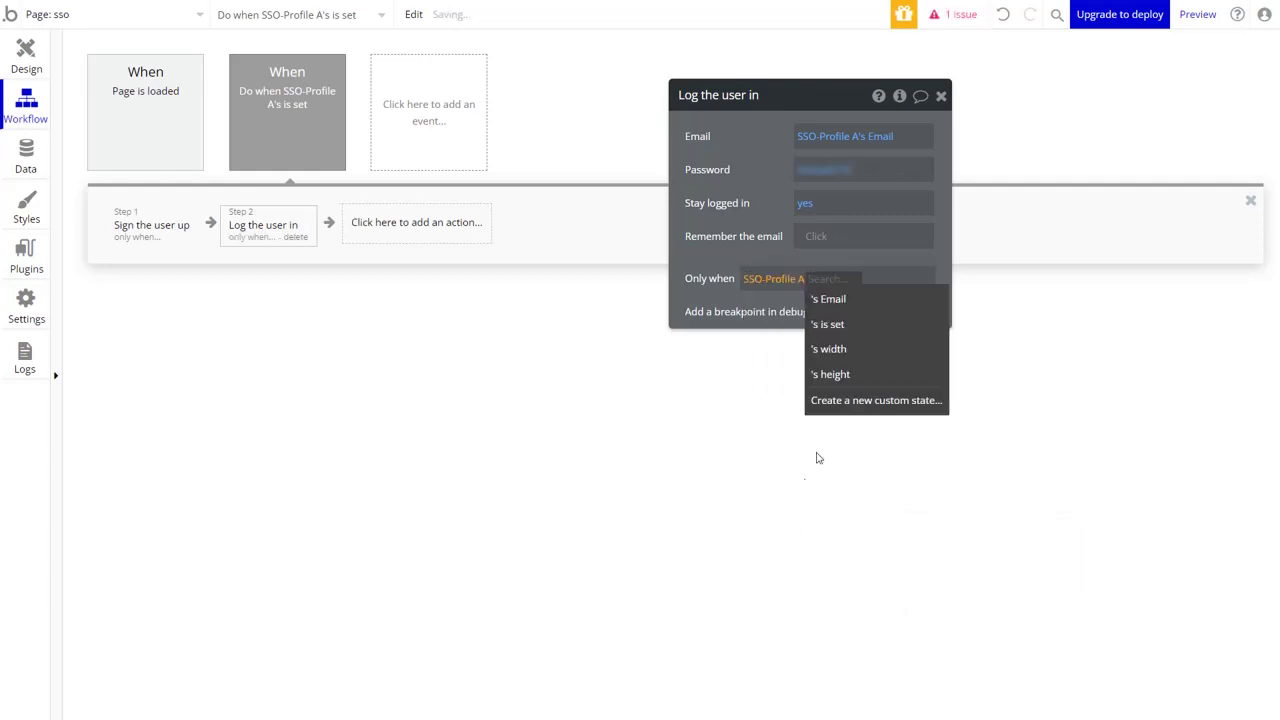
left_click(851, 338)
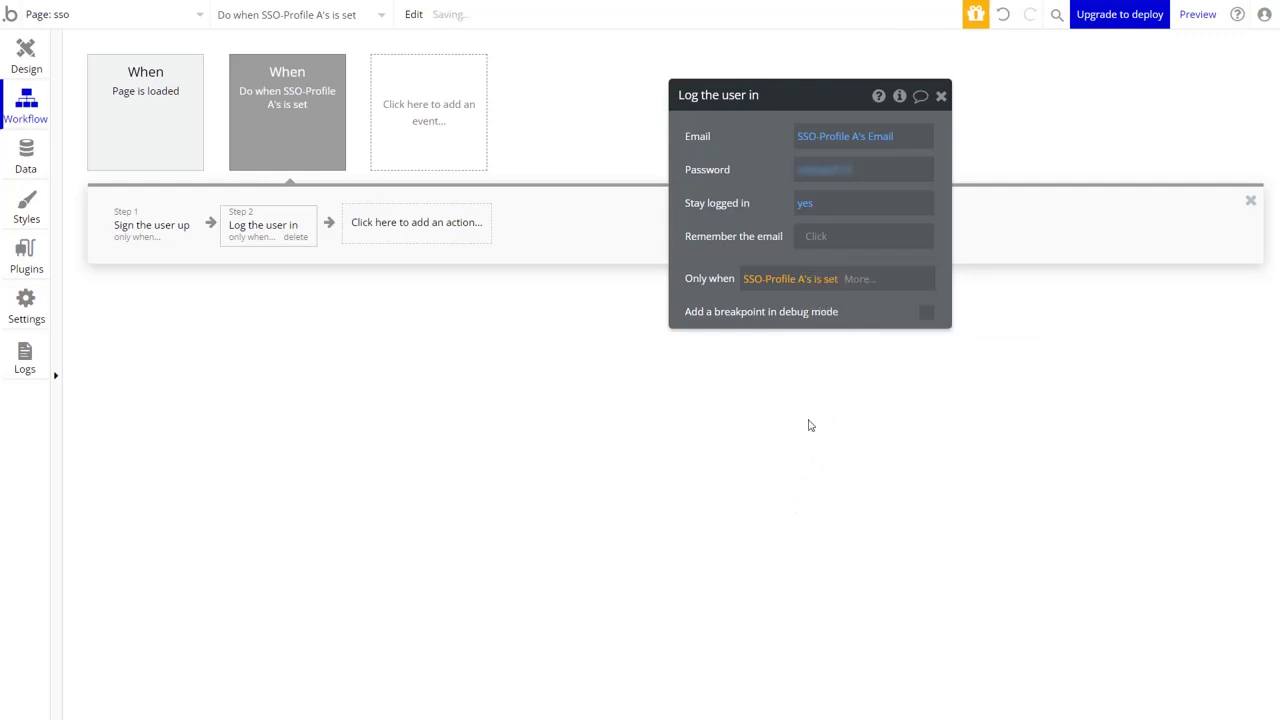
left_click(440, 241)
Add a Go to page step to the index page that sends Current User as its data.
mouse_move(405, 318)
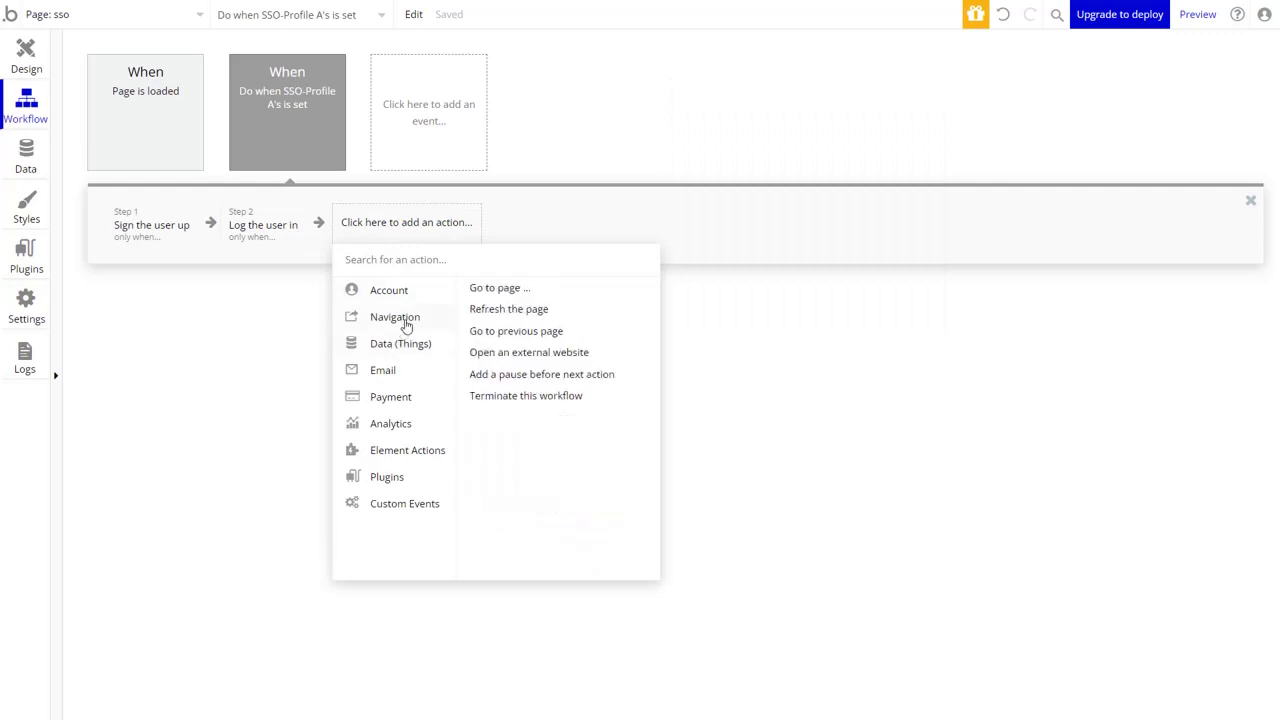
left_click(500, 288)
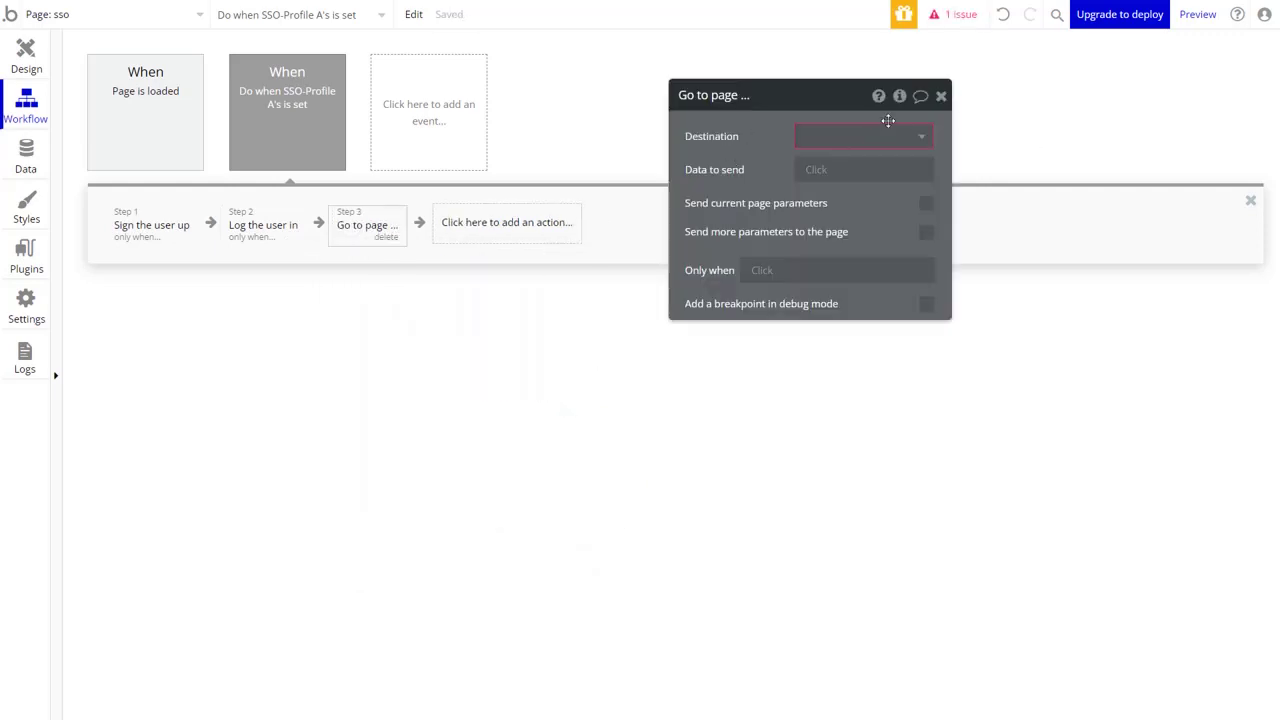
left_click(918, 138)
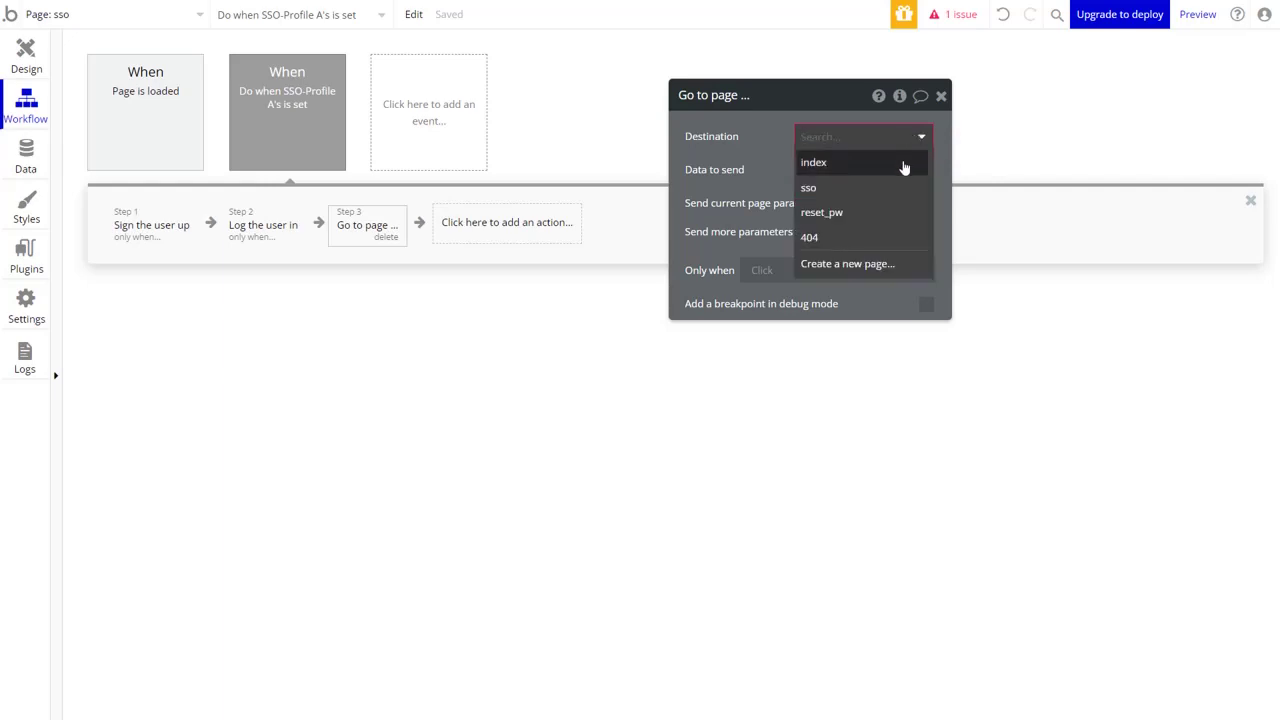
left_click(904, 164)
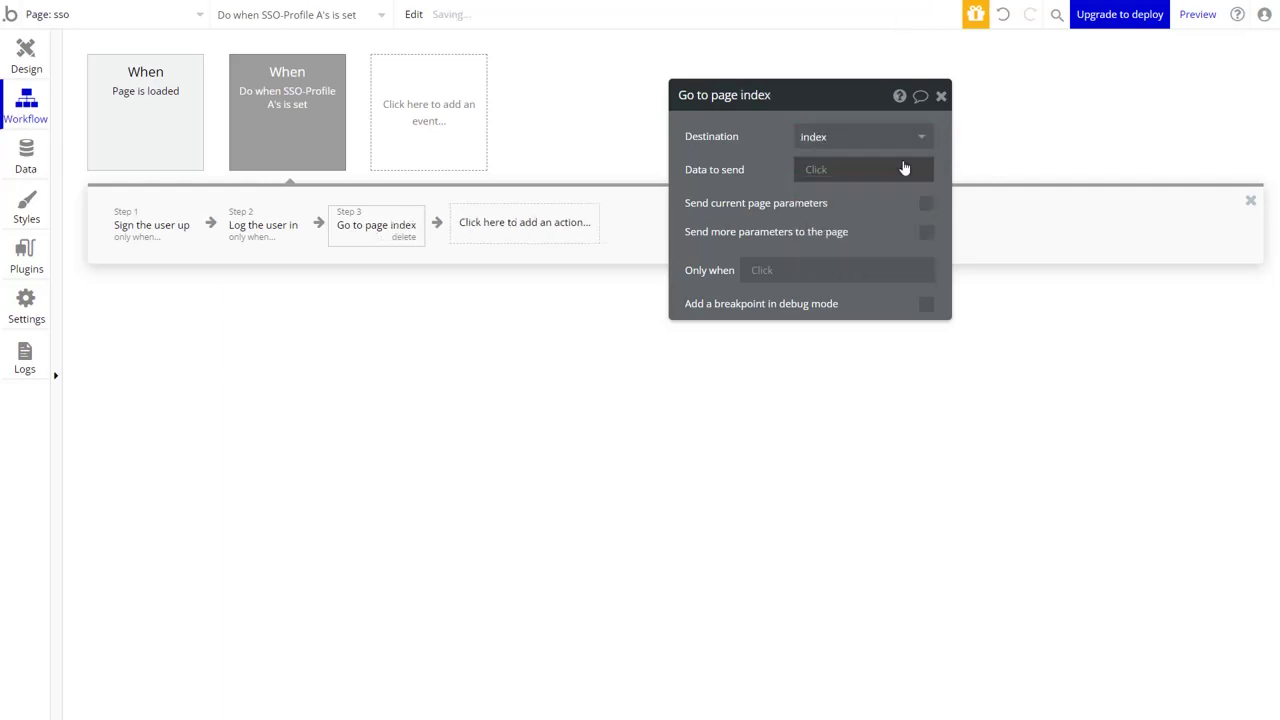
left_click(817, 172)
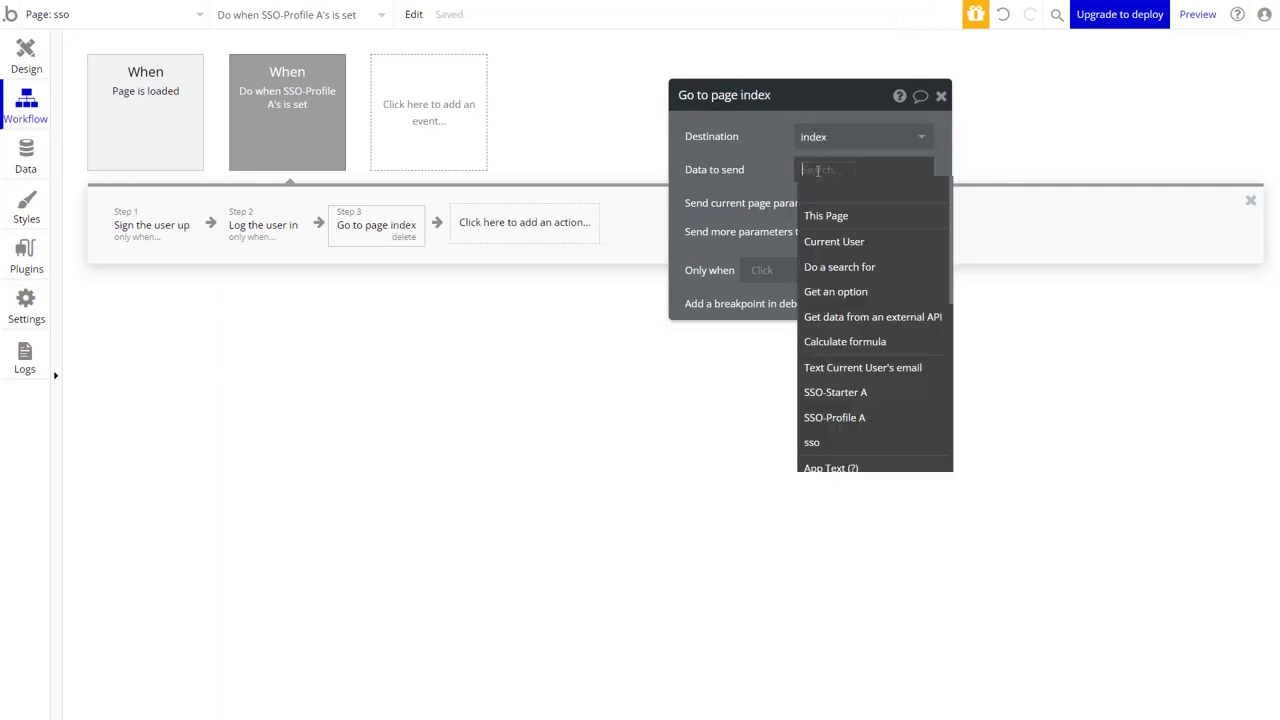
left_click(820, 240)
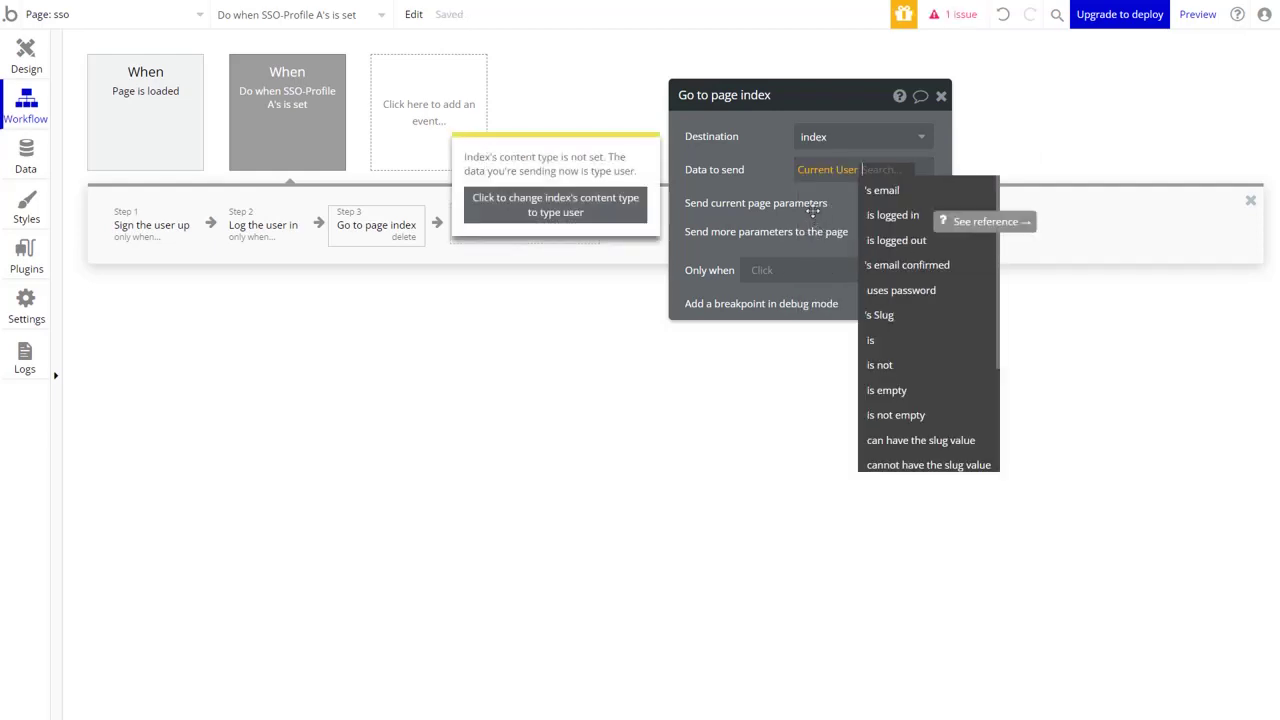
left_click(520, 212)
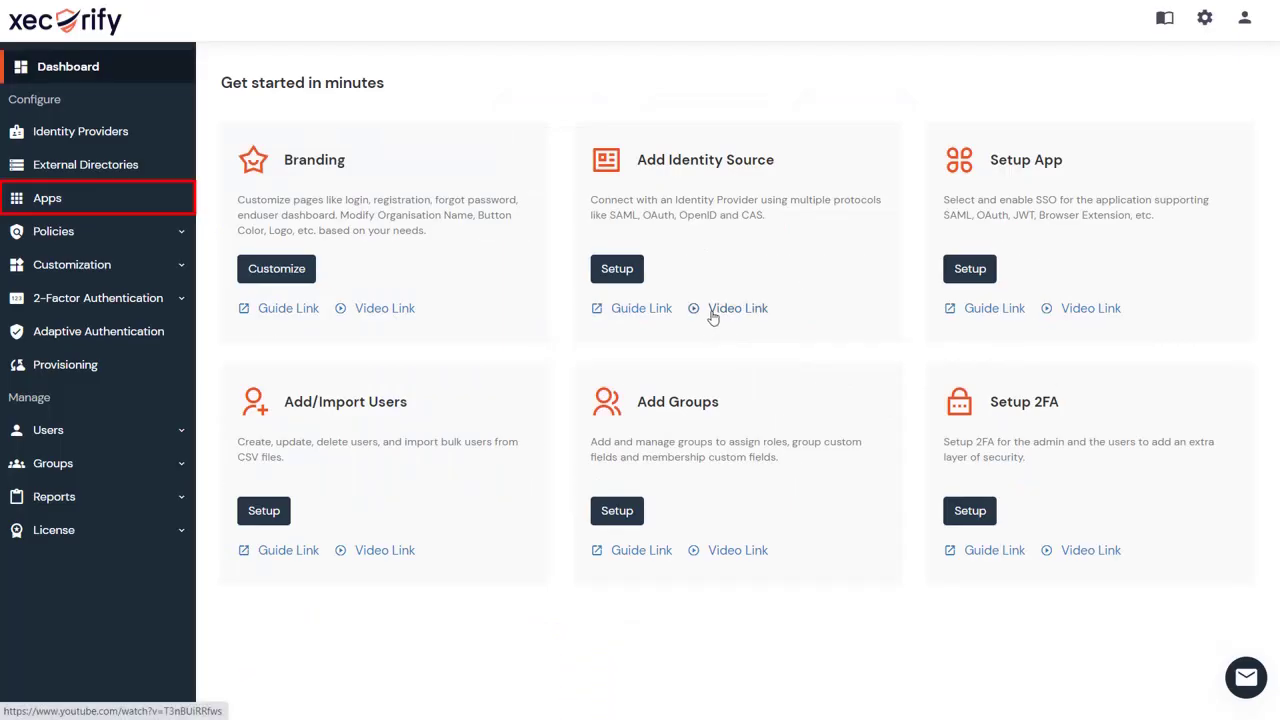
Add a new JWT application and choose Bubble from the apps filtered by letter B.
left_click(120, 199)
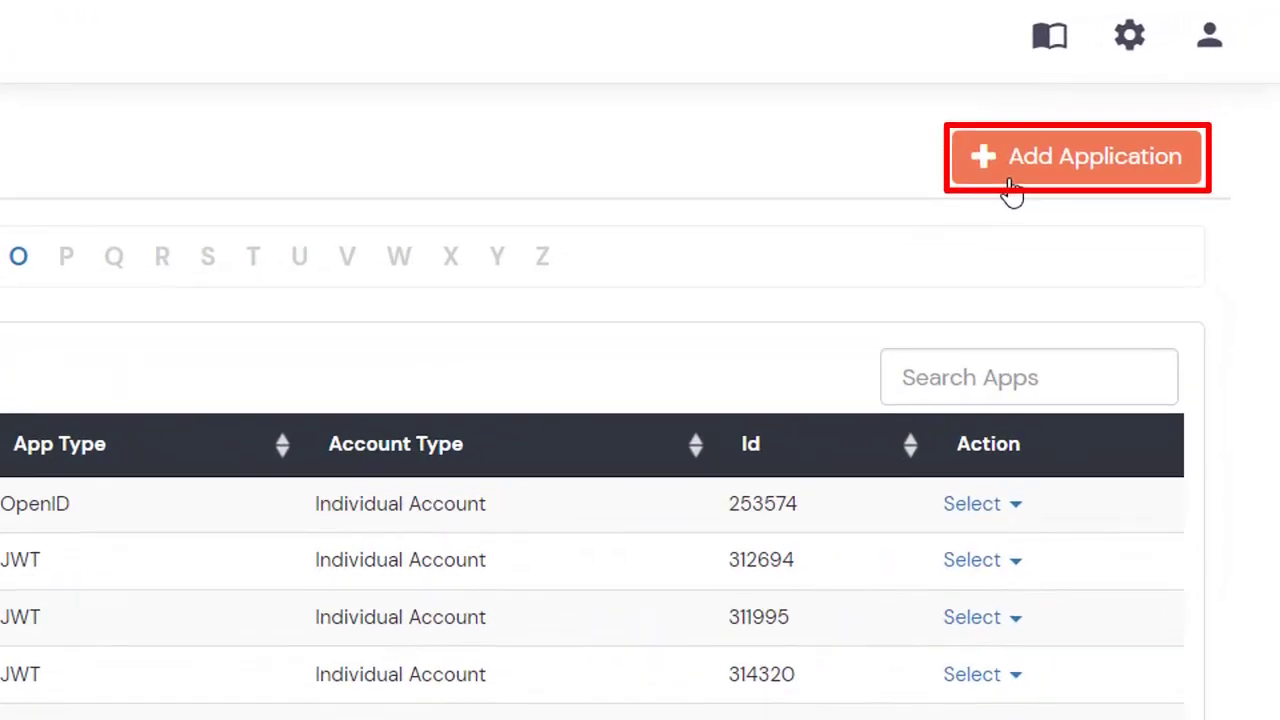
left_click(1014, 188)
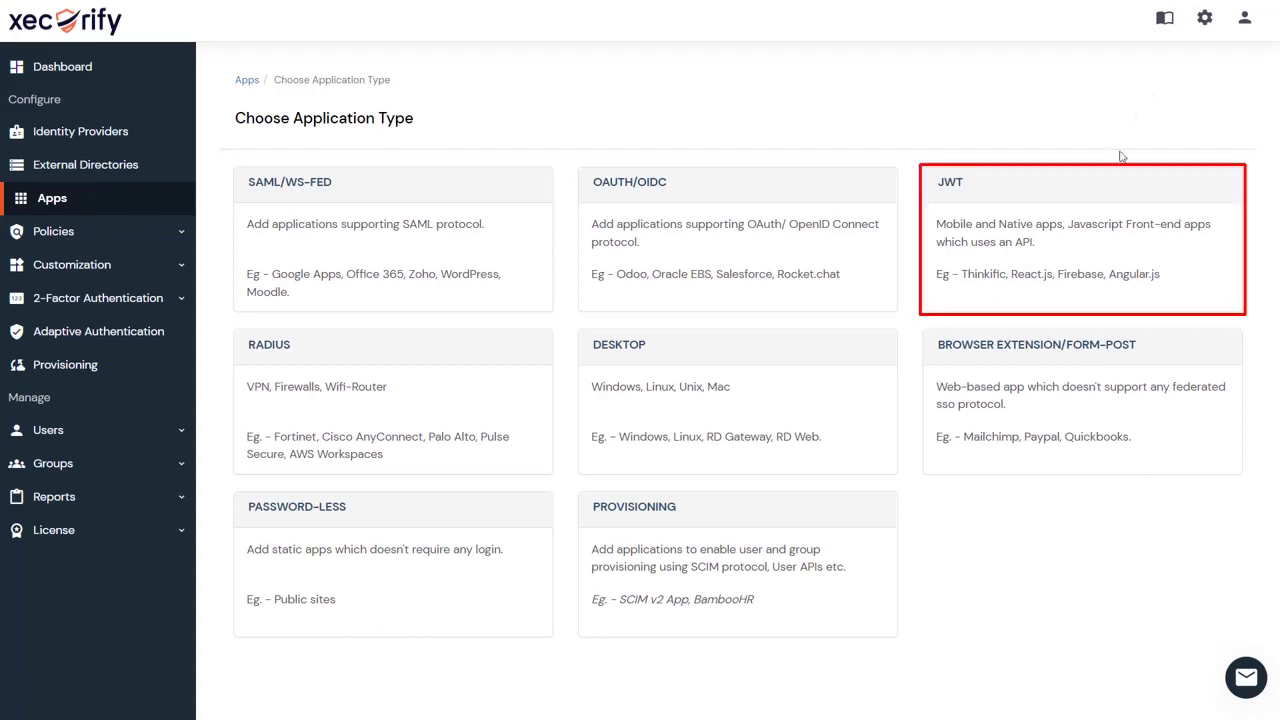
left_click(1098, 218)
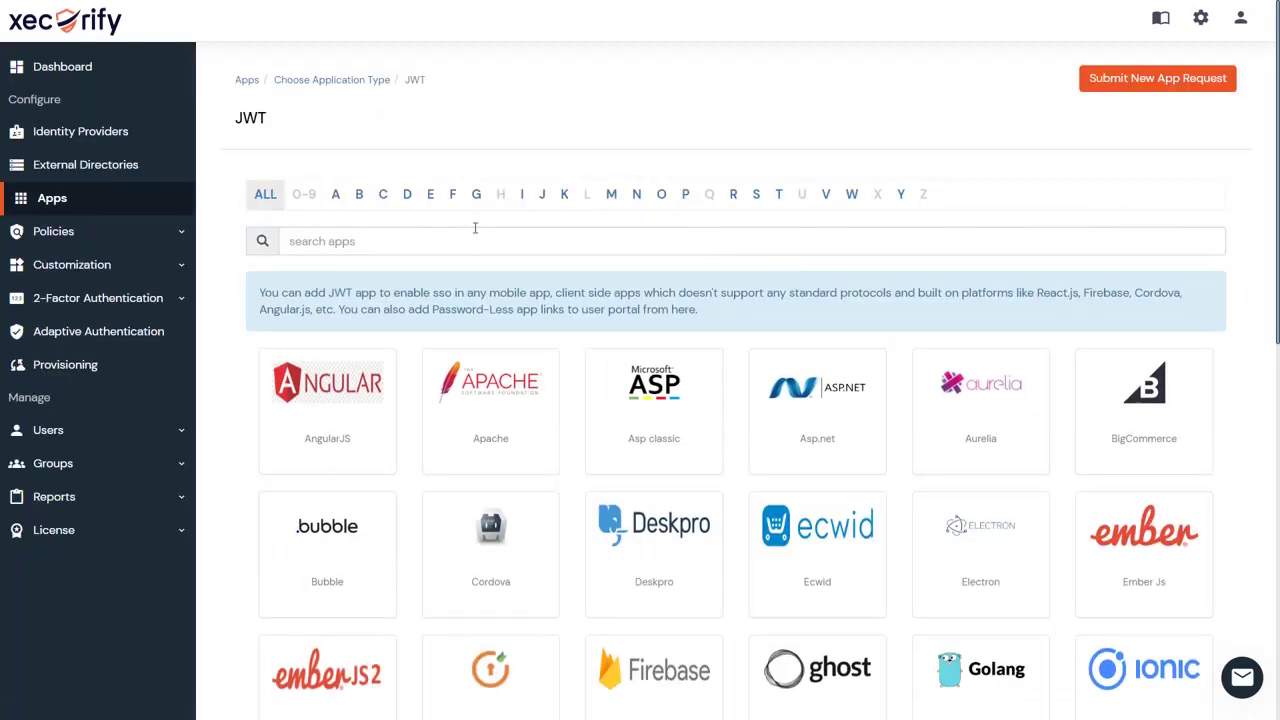
left_click(359, 194)
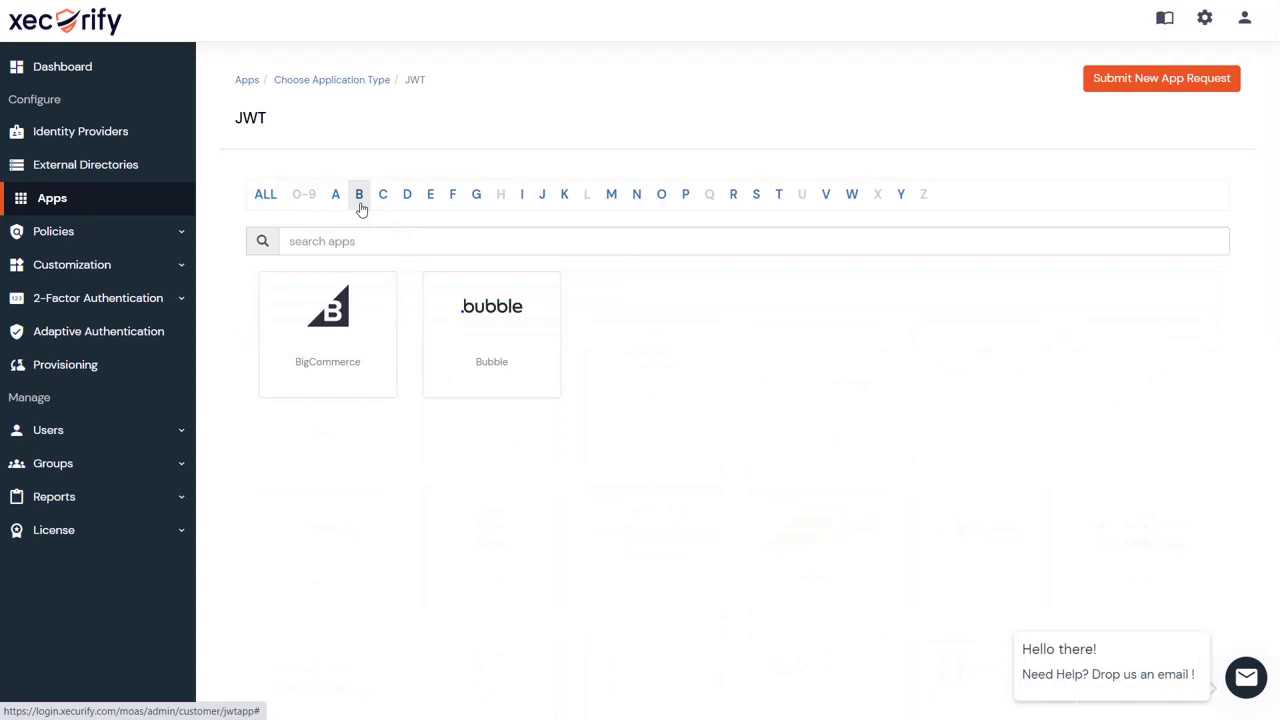
left_click(457, 315)
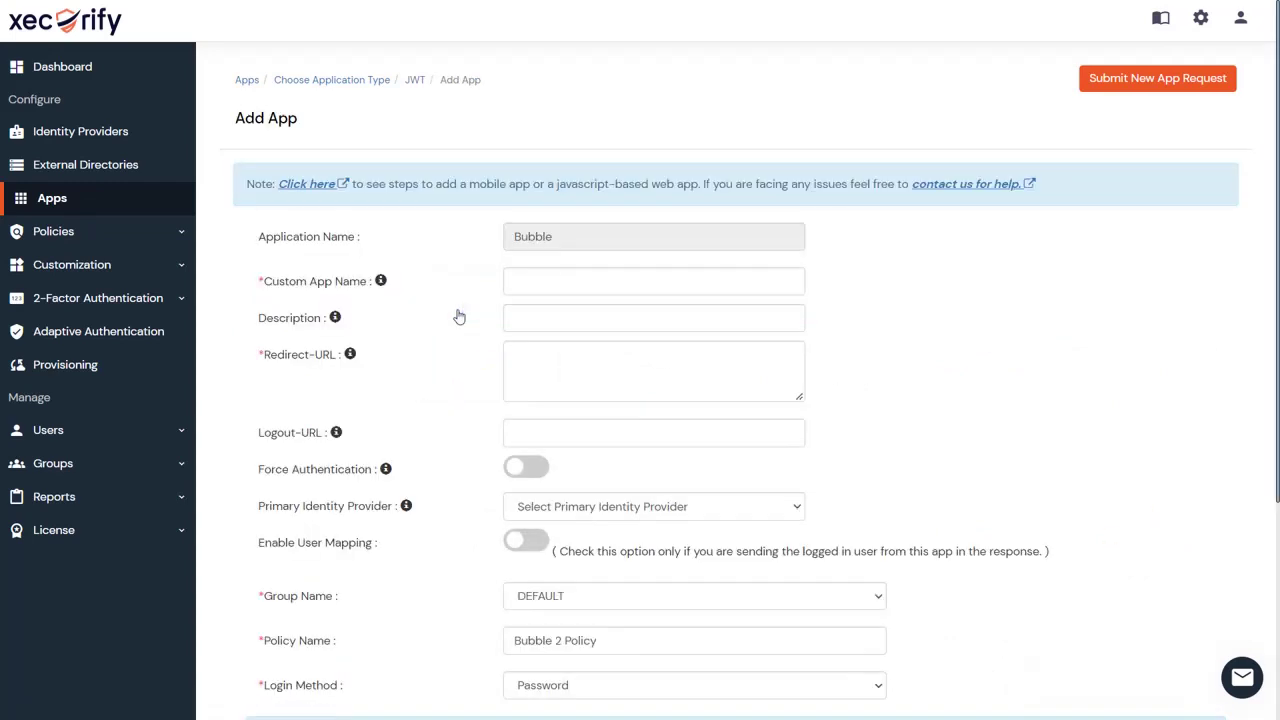
Save a JWT app named 'Bubble SSO' with the Bubble SSO page URL as redirect and 2FA off.
left_click(552, 278)
type("B")
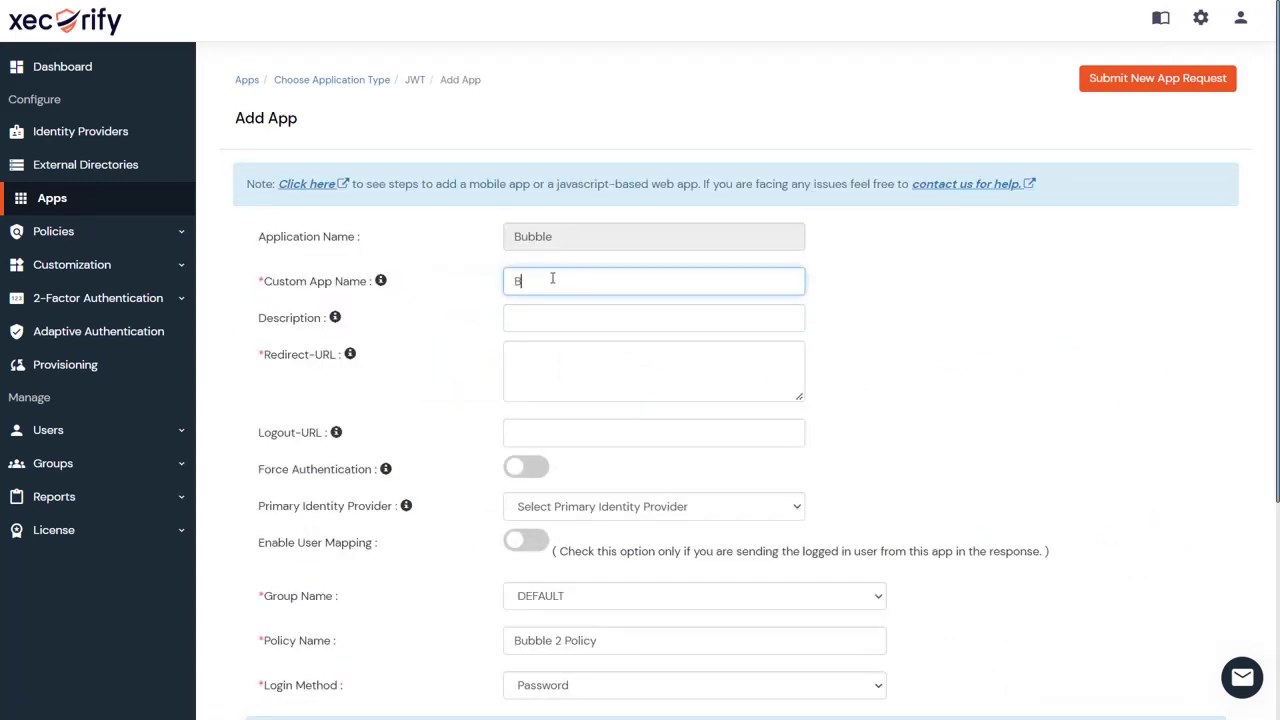
type("ubble SSO")
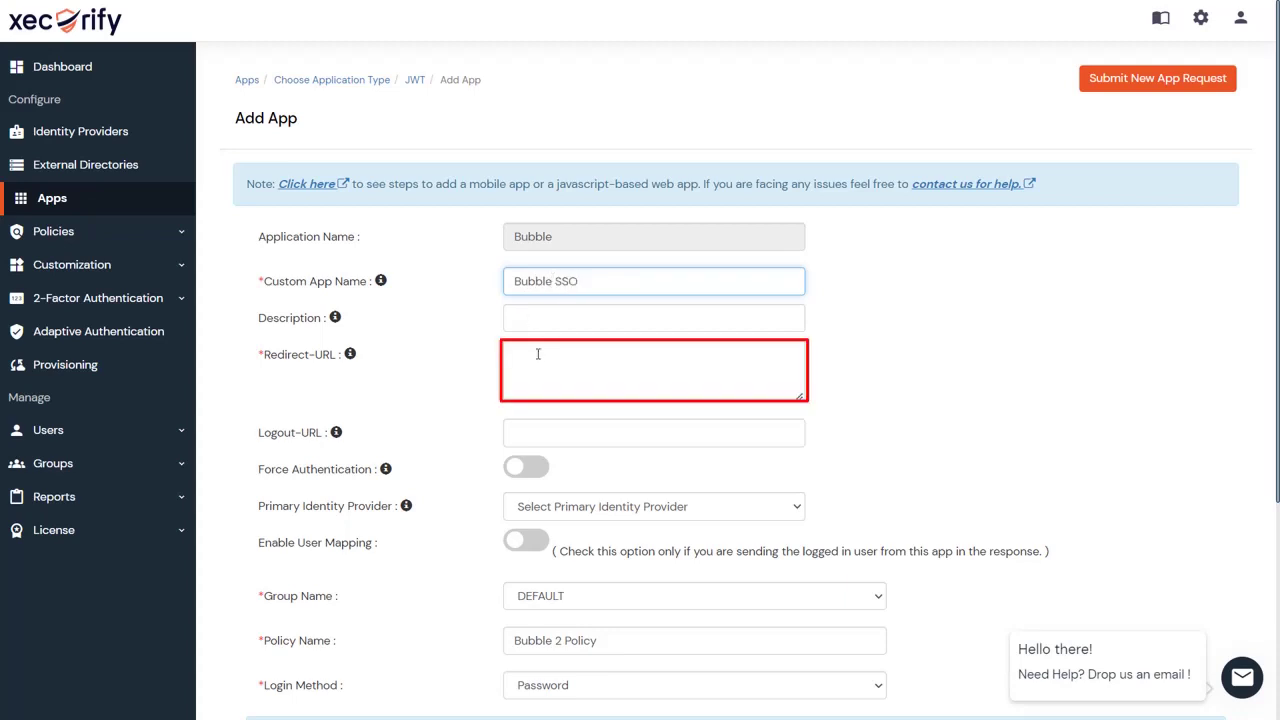
left_click(537, 354)
key("ctrl+v")
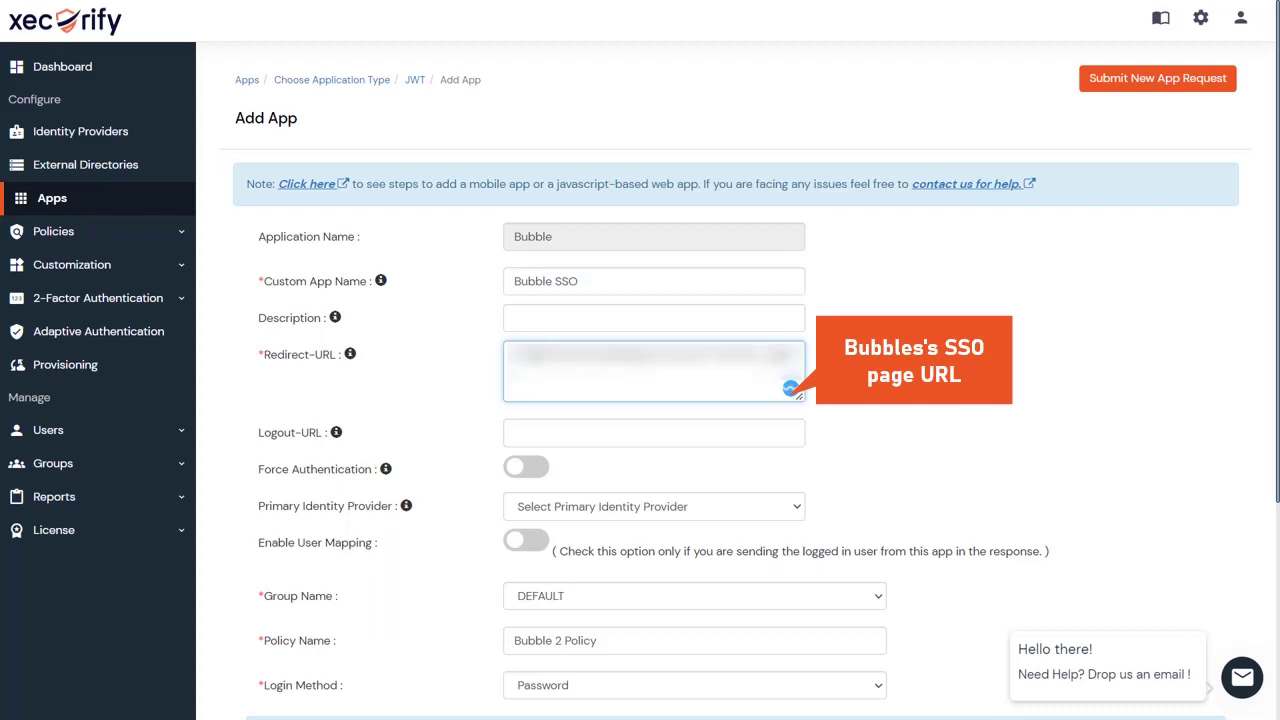
scroll(538, 356, "down", 3)
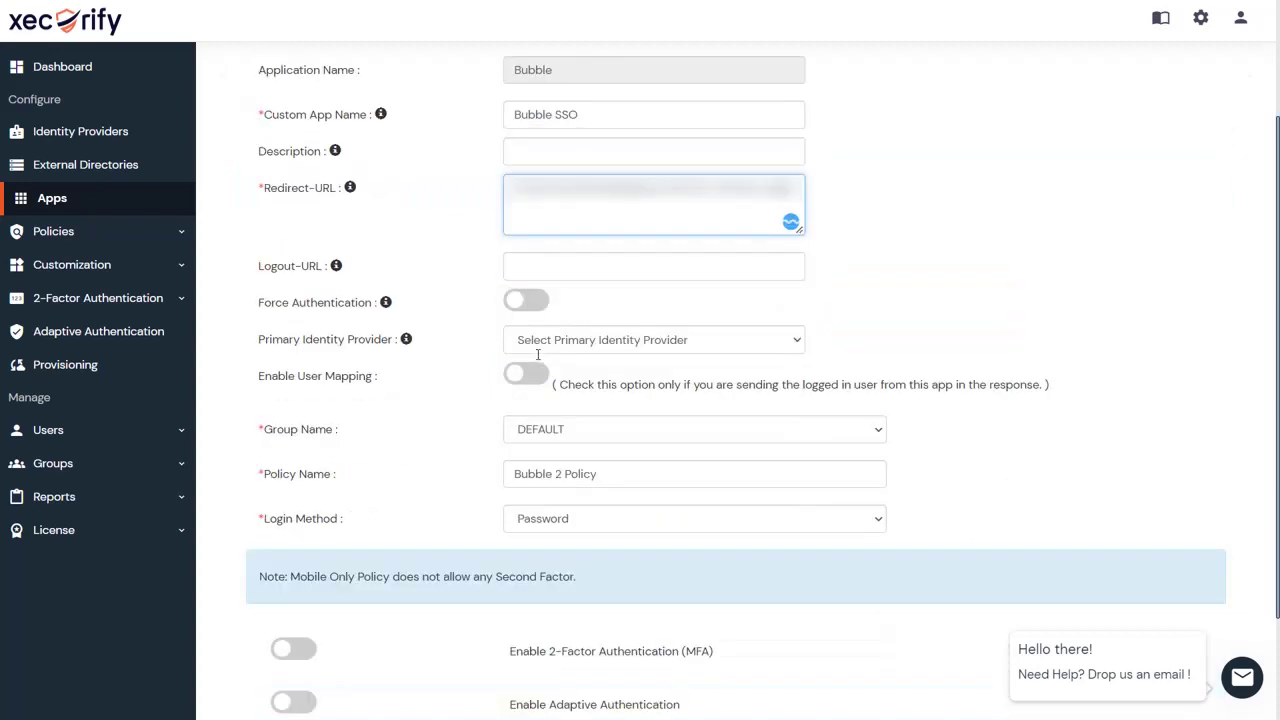
scroll(538, 356, "down", 1)
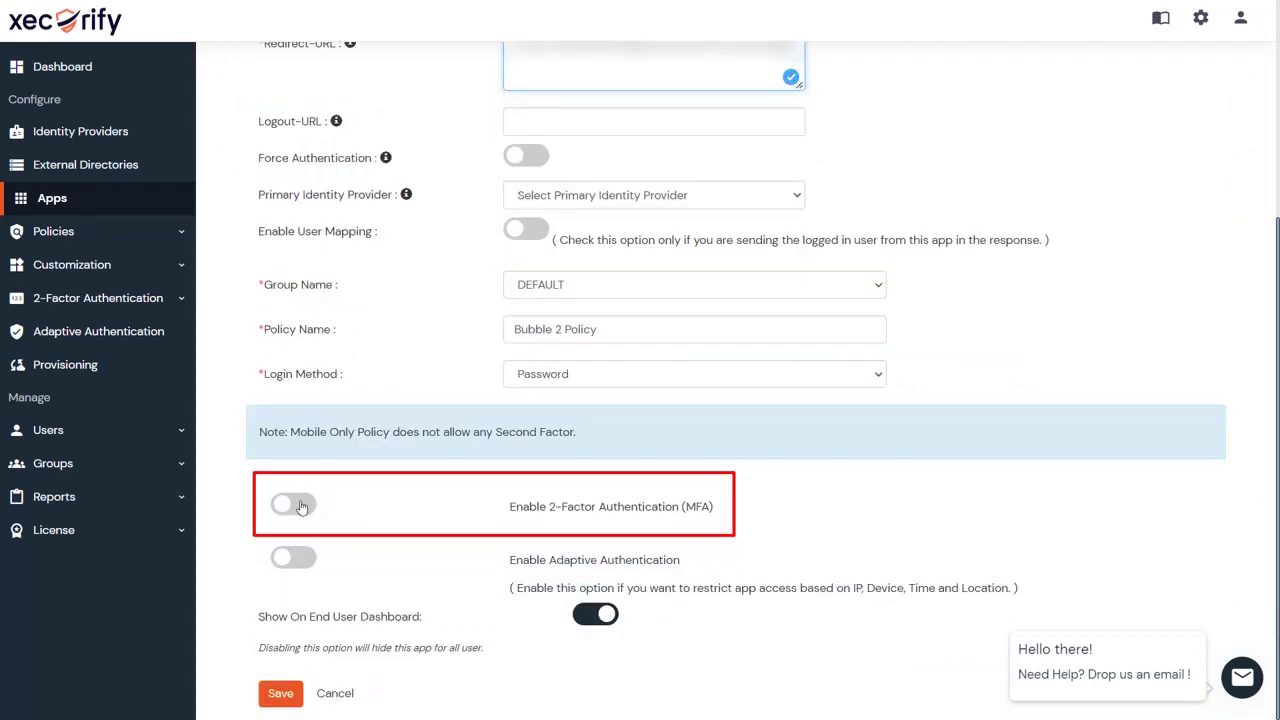
left_click(300, 507)
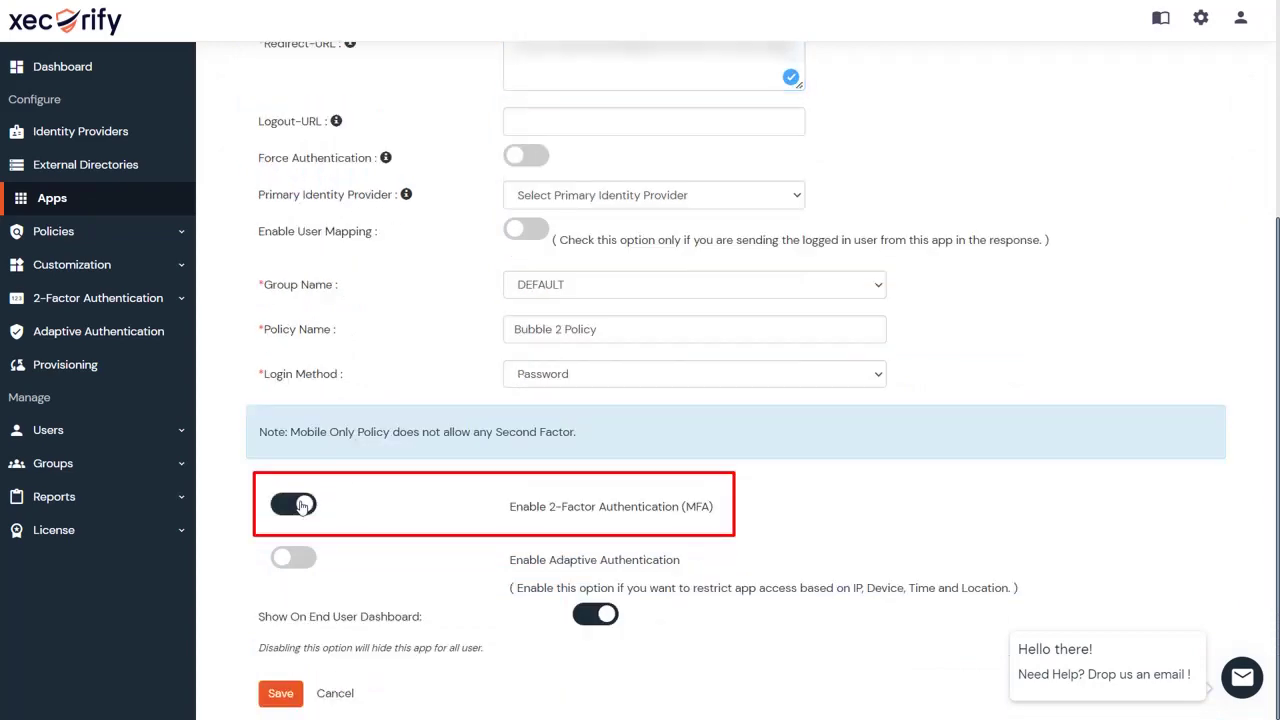
left_click(300, 507)
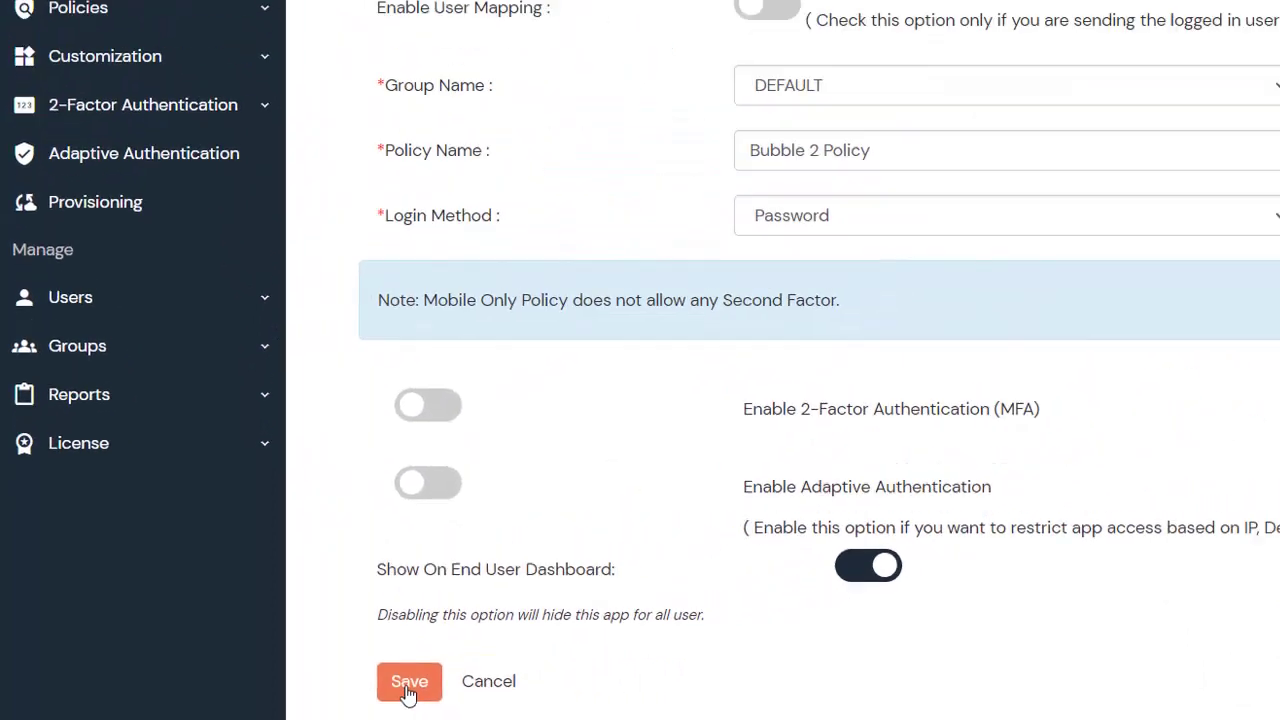
left_click(560, 667)
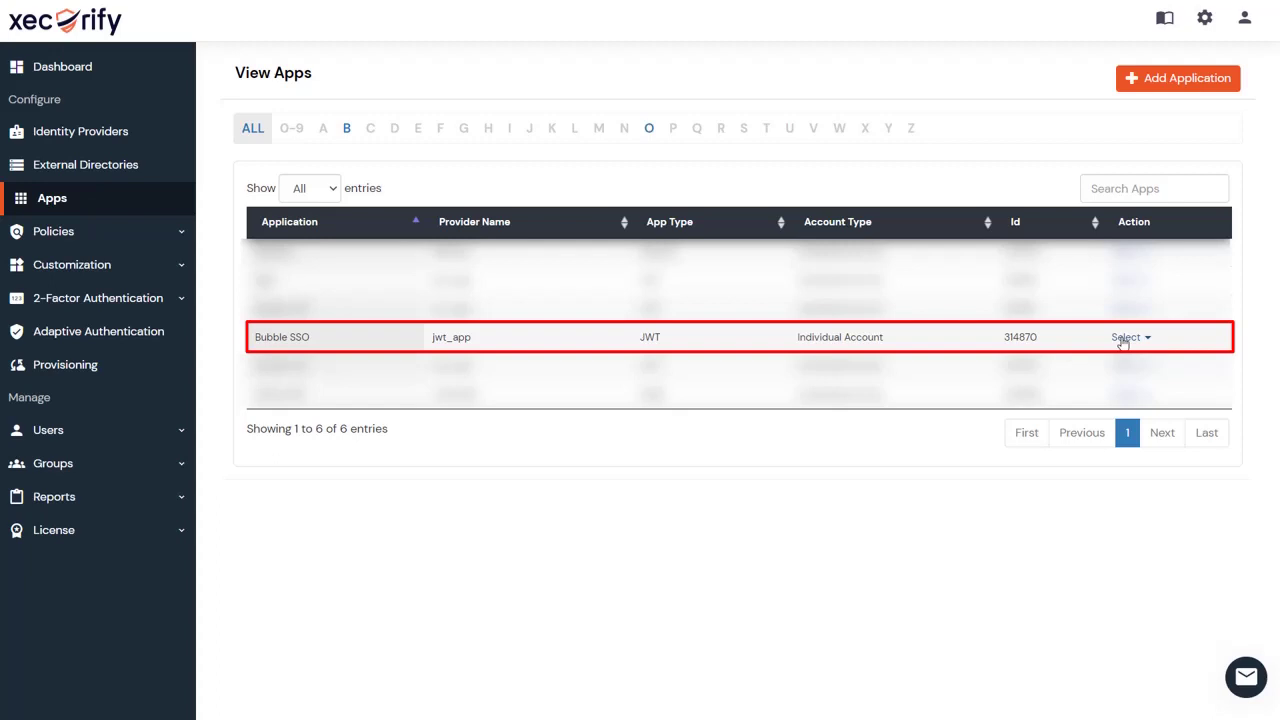
Download the Bubble SSO certificate RSA256Cert (5).crt and copy the app's Single Sign-On URL endpoint.
left_click(1124, 338)
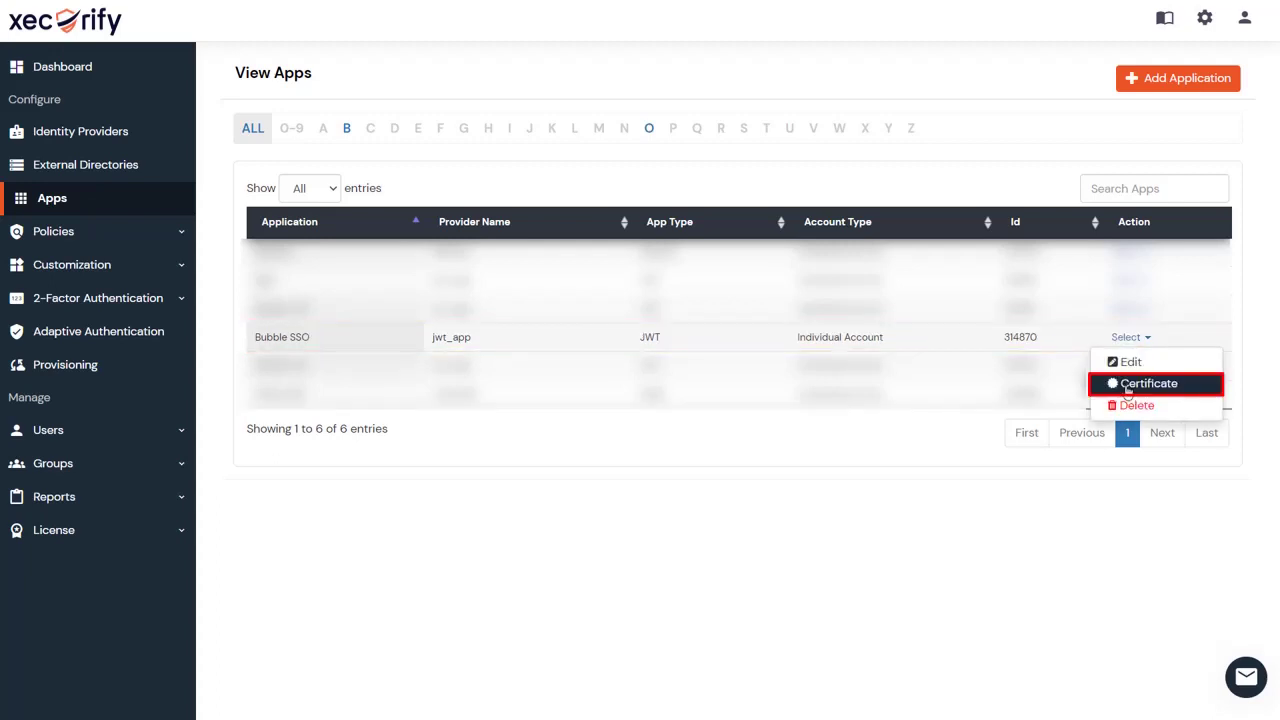
left_click(1128, 388)
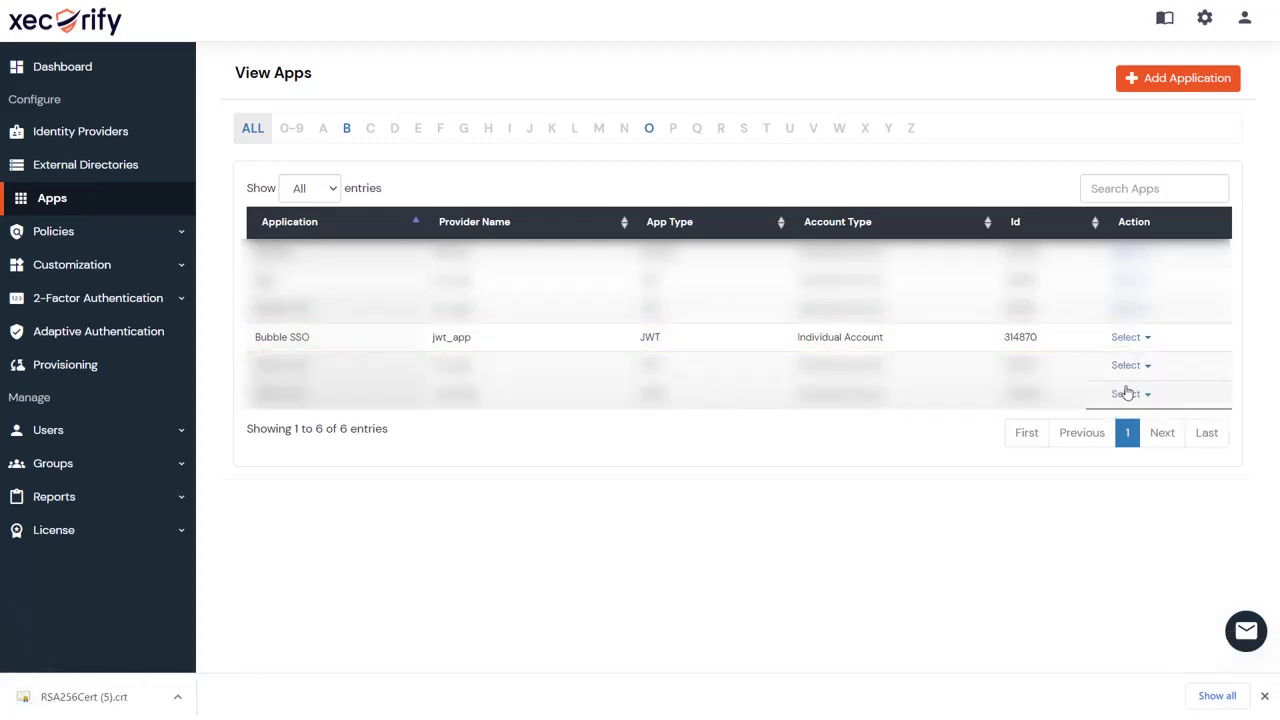
left_click(1128, 339)
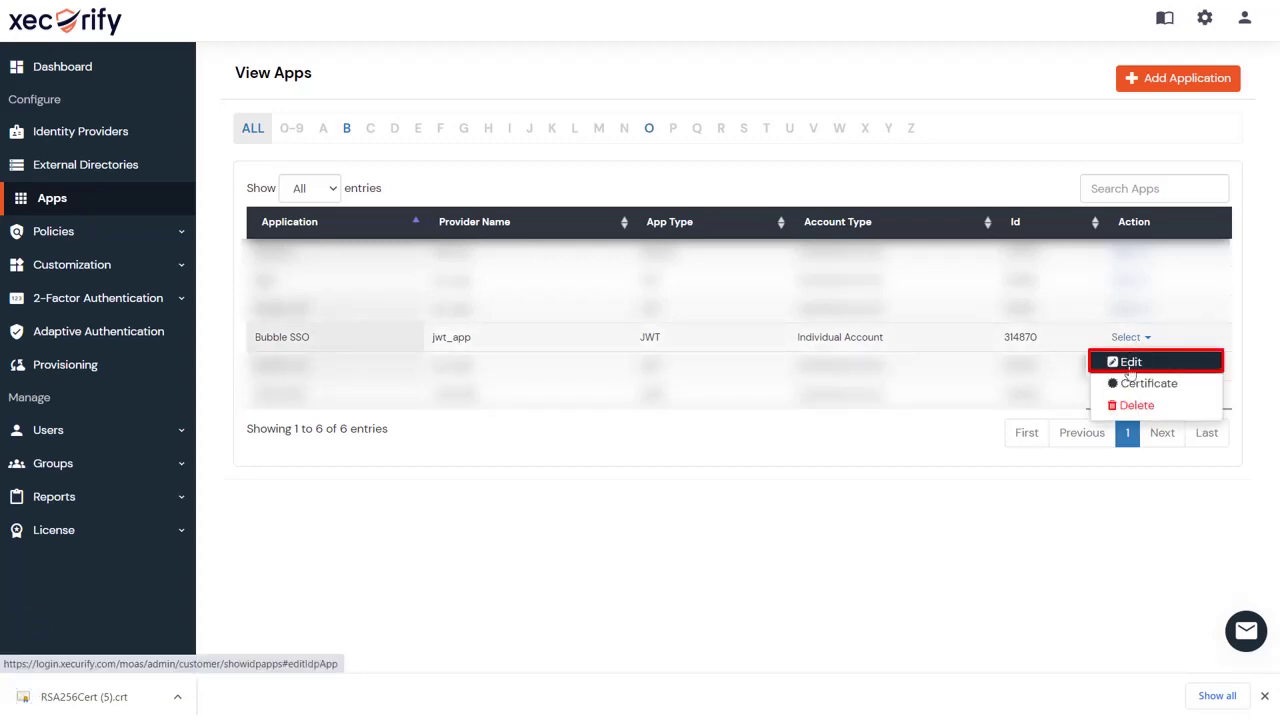
left_click(1131, 370)
scroll(1131, 372, "down", 1)
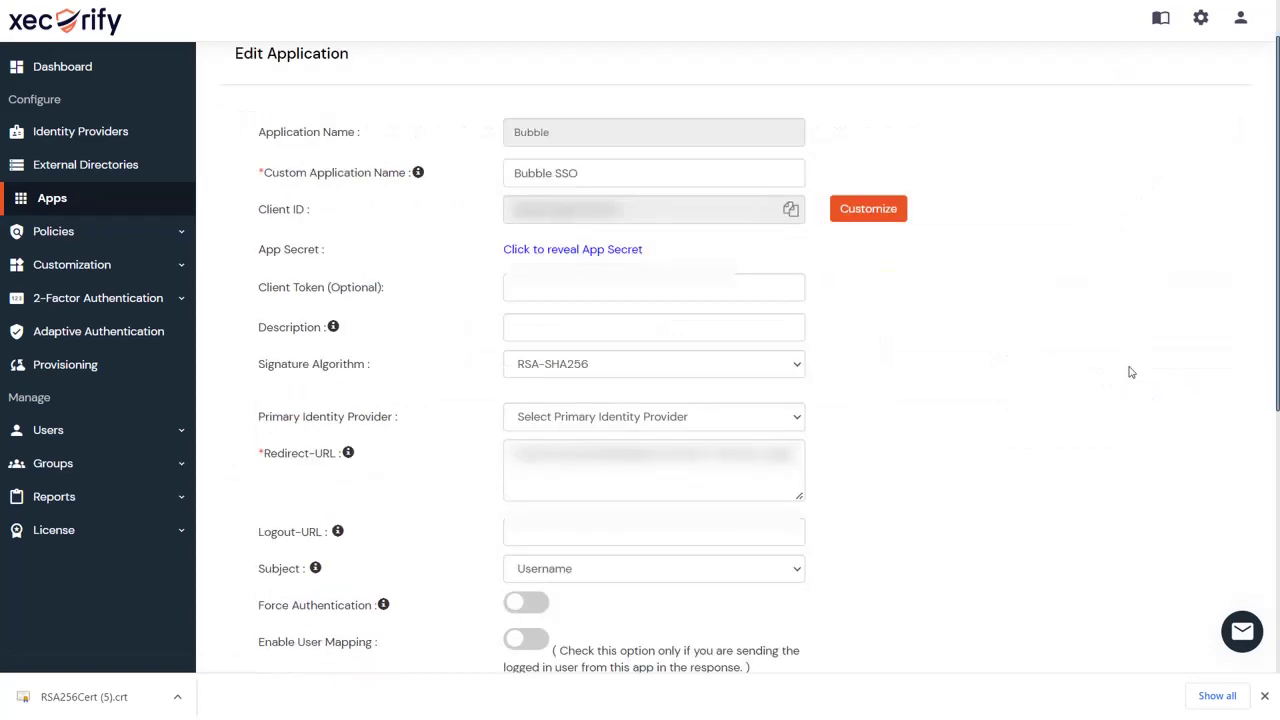
scroll(1131, 372, "down", 4)
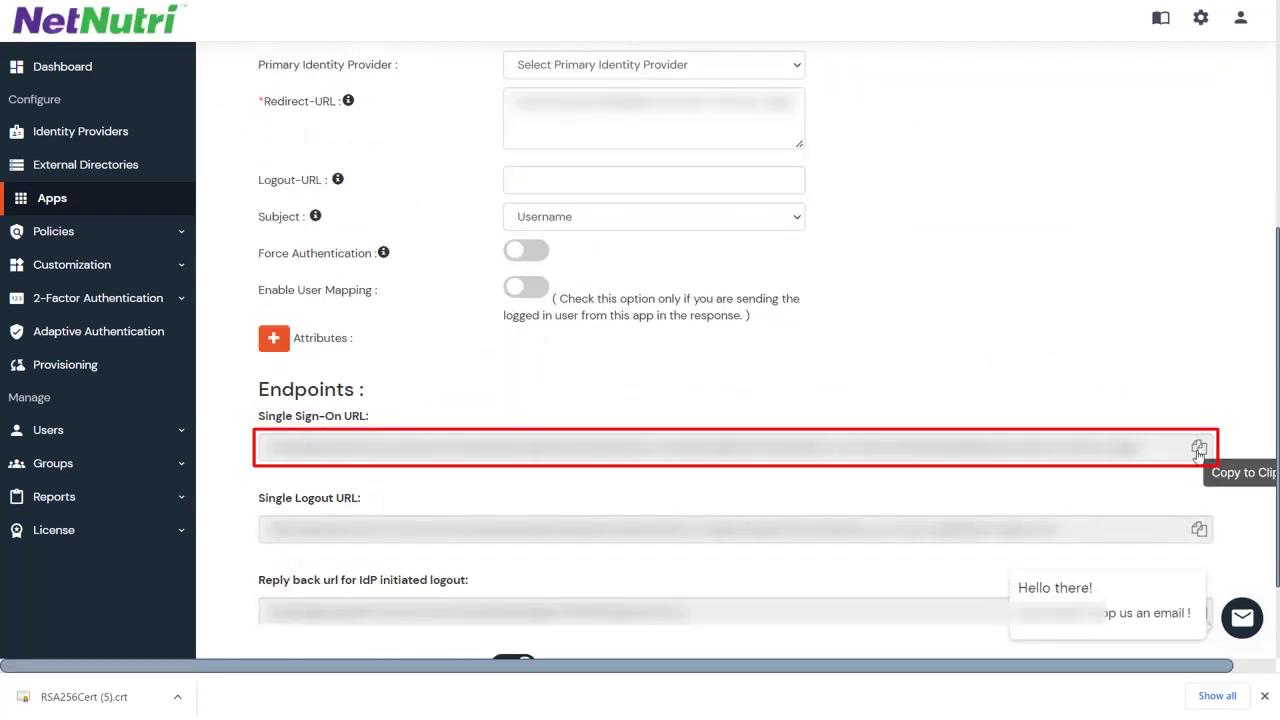
left_click(1199, 449)
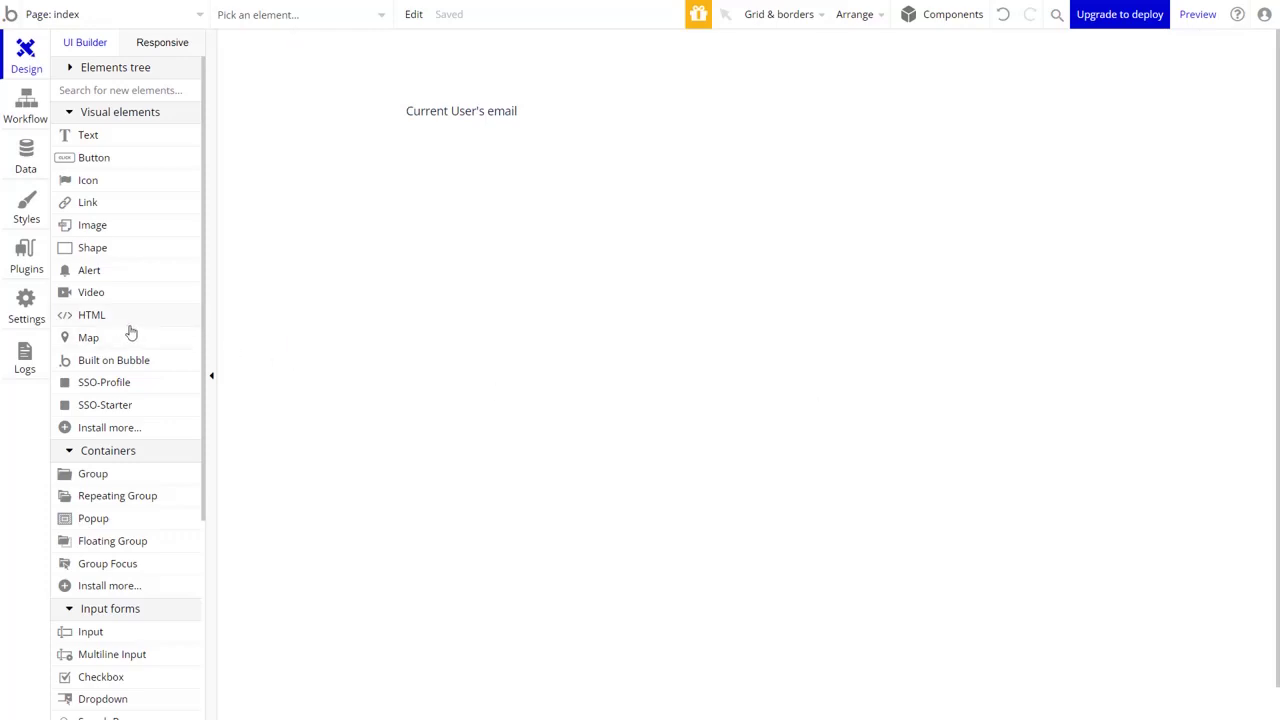
Paste the copied Xecurify Single Sign-On URL into the SSO Login plugin's sso-url field.
left_click(26, 268)
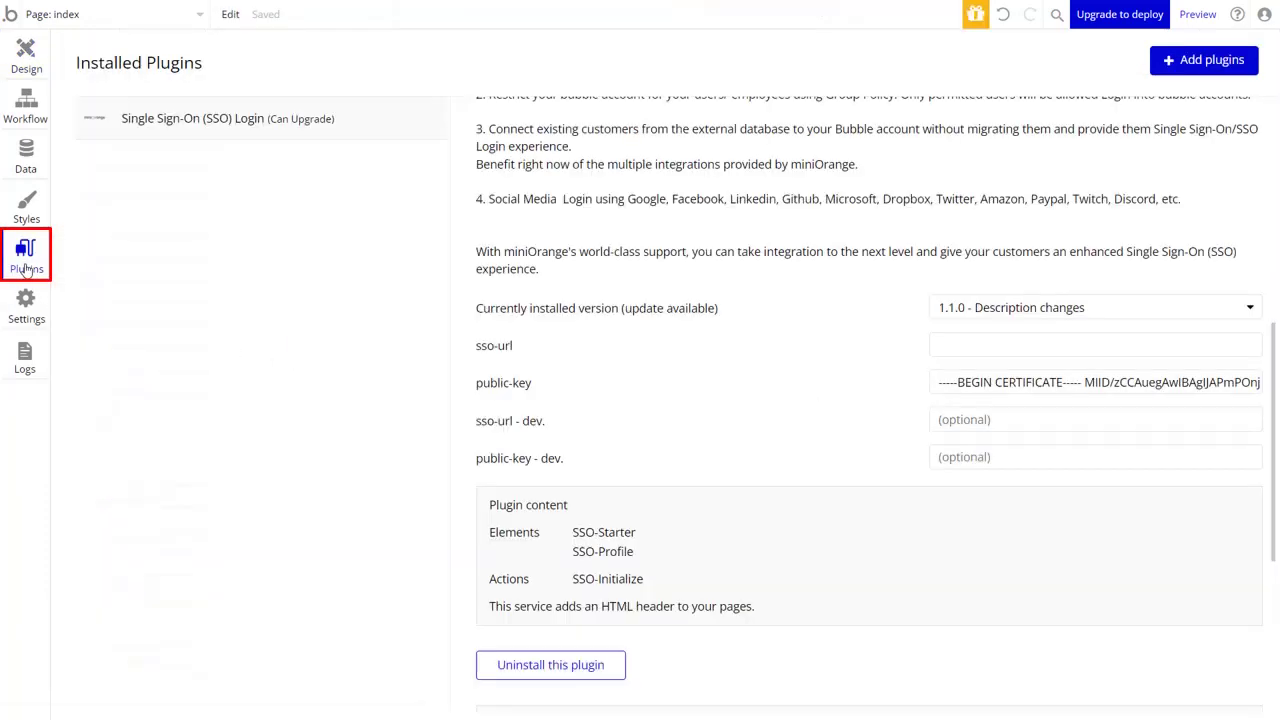
left_click(949, 347)
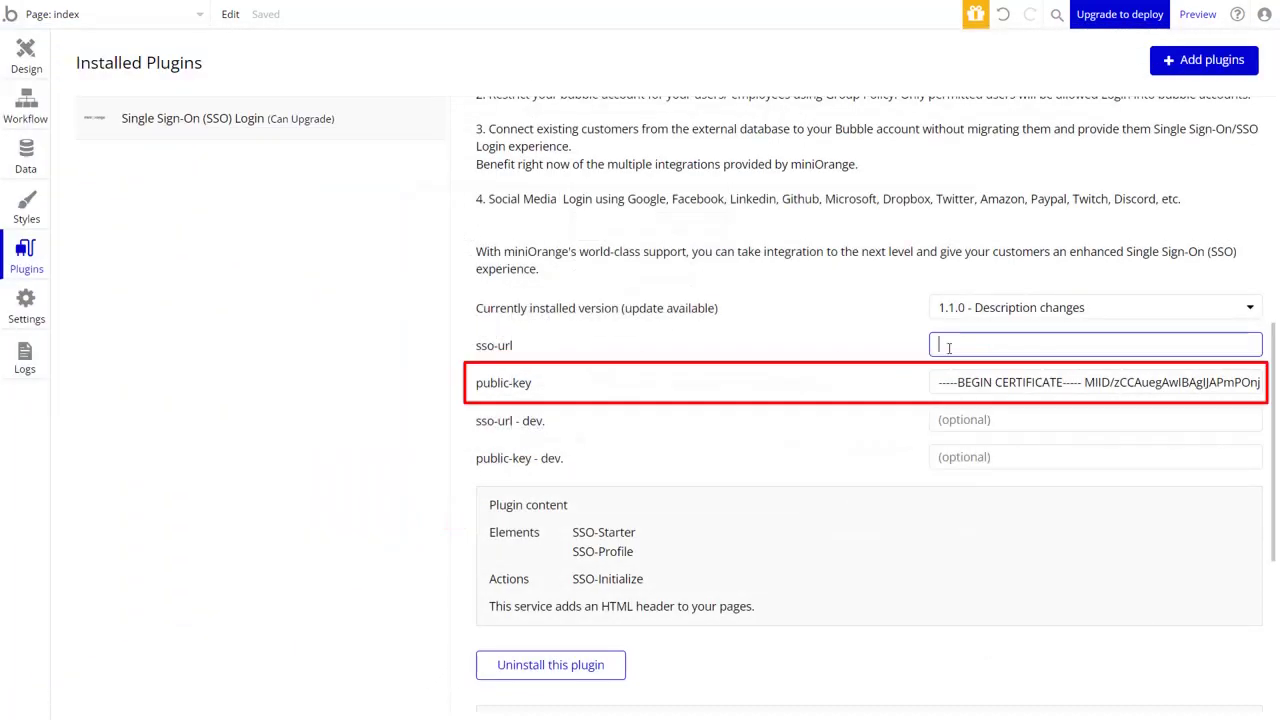
key("ctrl+v")
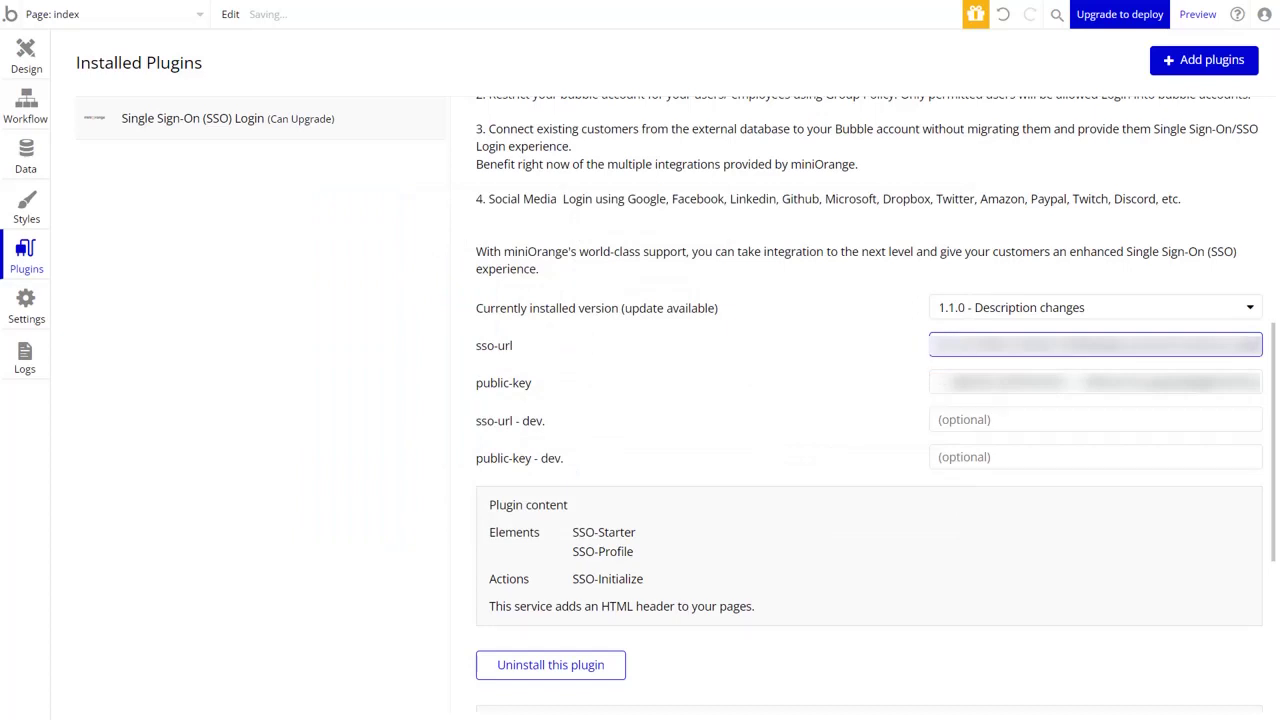
left_click(955, 383)
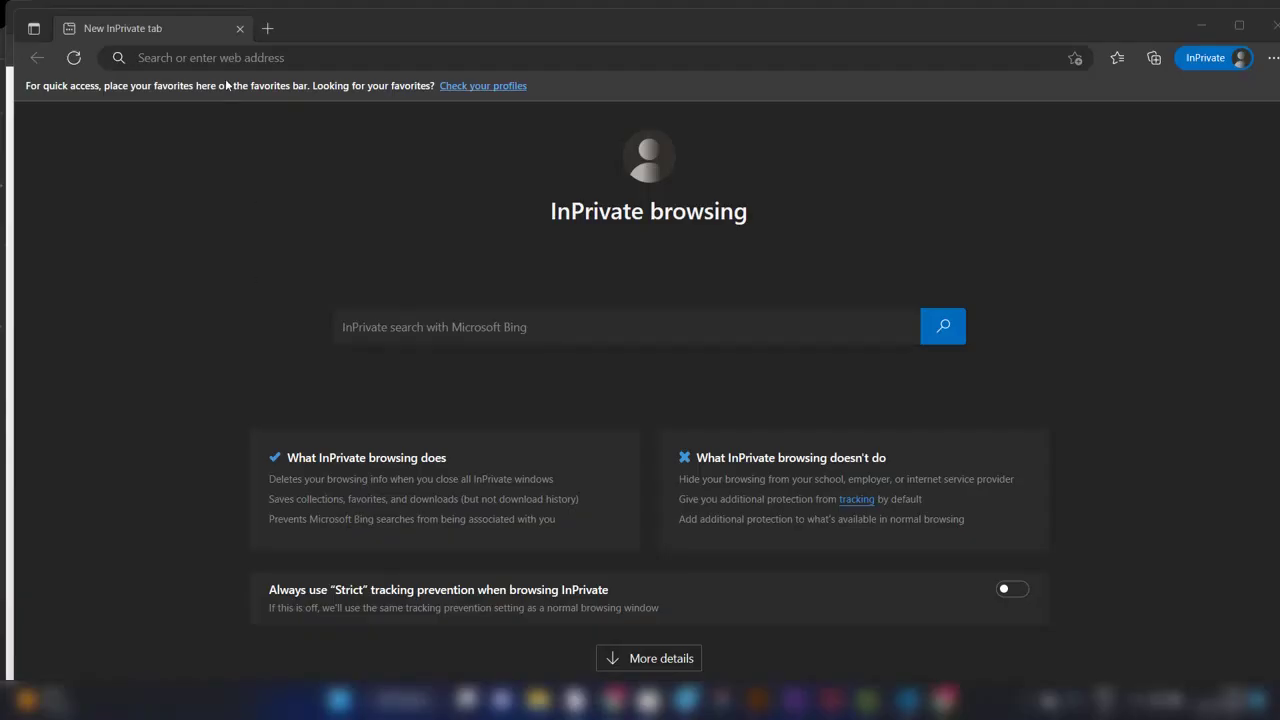
Load the Bubble app's page address in the private window.
left_click(227, 57)
key("ctrl+v")
key("Return")
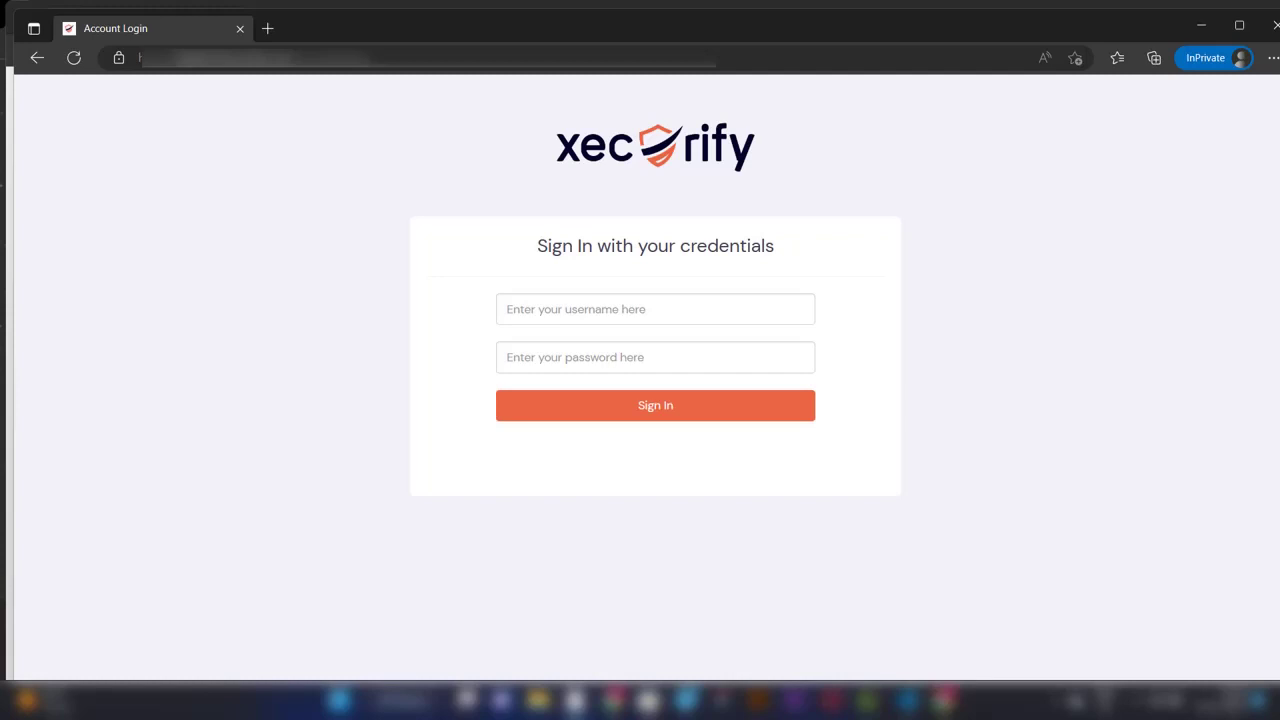
Sign in on the Xecurify login page with the test user's e-mail and password.
left_click(516, 312)
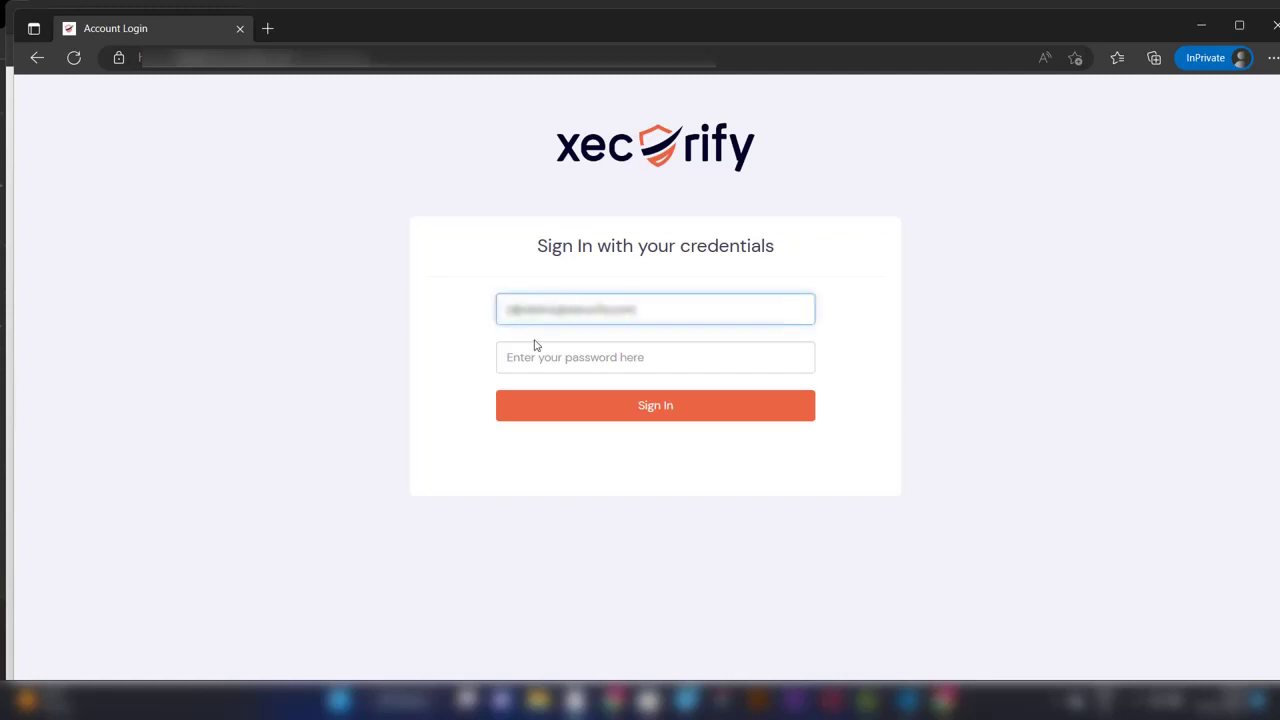
left_click(535, 353)
type("•••••")
key("Return")
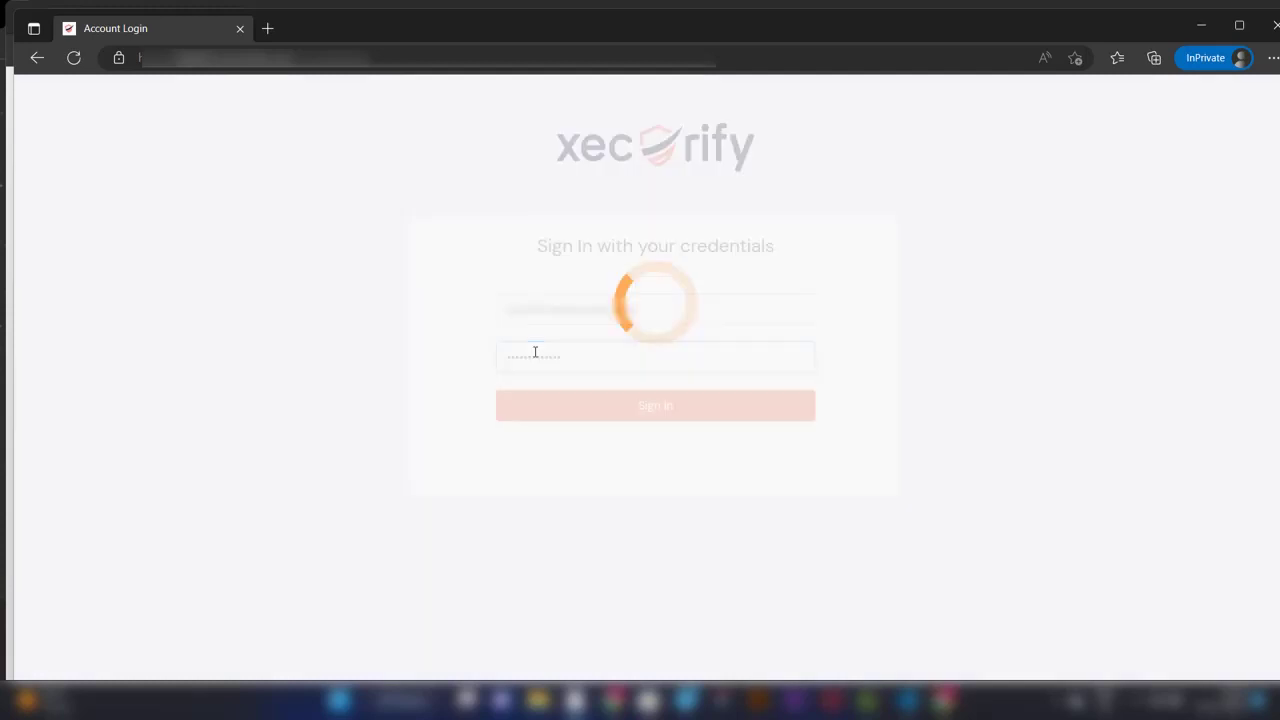